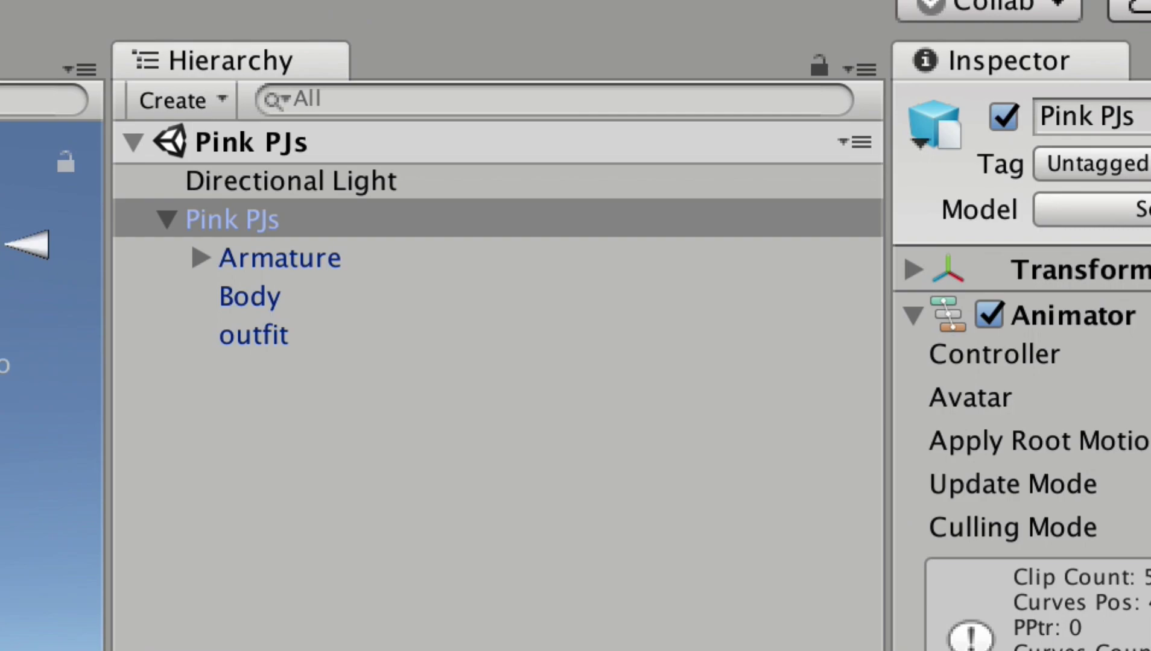
Duplicate the Pink PJs avatar and drag the Pink PJs (1) copy aside along X.
key("super+d")
left_click(264, 374)
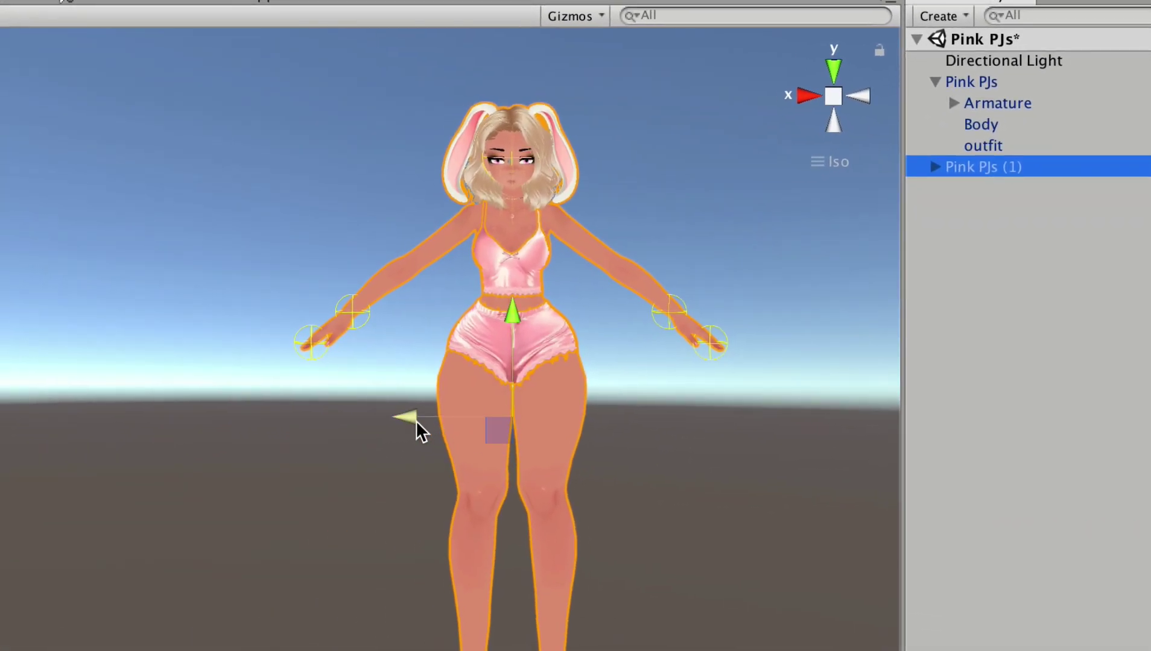
left_click_drag(416, 421, 14, 427)
middle_click_drag(105, 410, 546, 408)
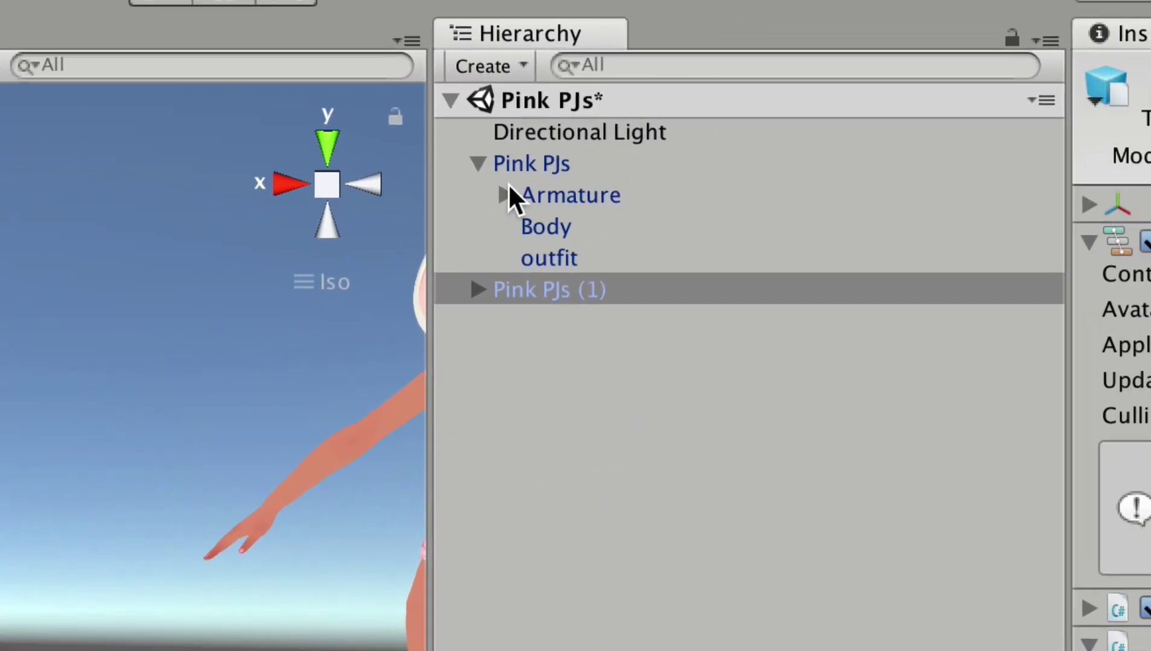
Deactivate the original Pink PJs avatar and reselect the Pink PJs (1) copy.
left_click(965, 84)
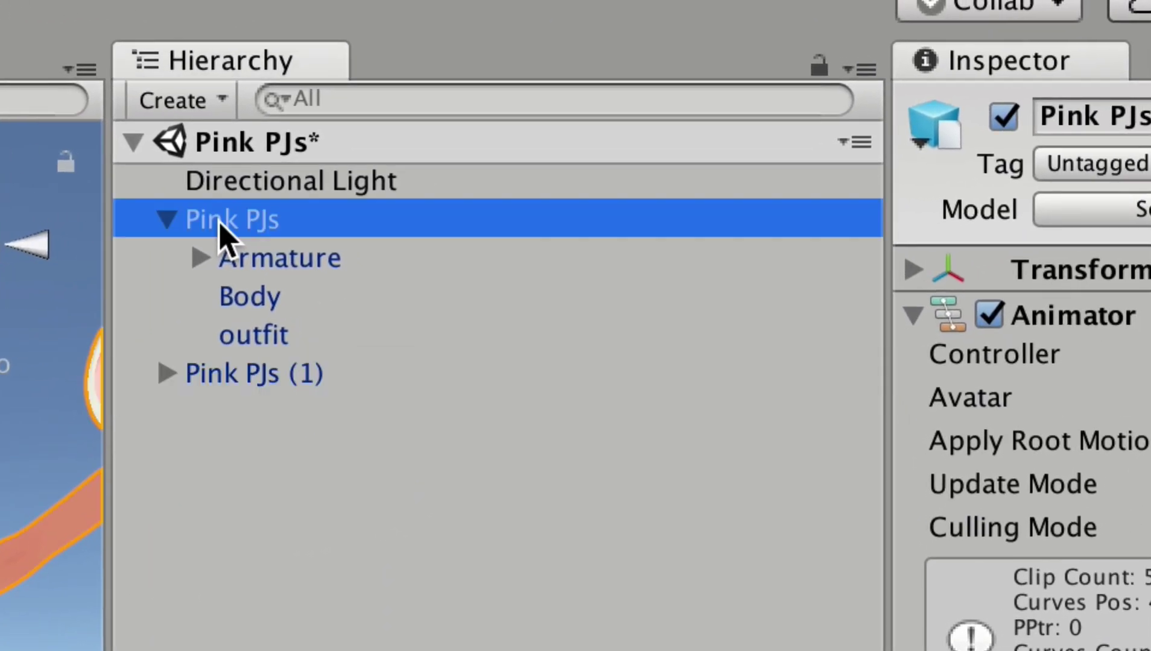
left_click(1003, 117)
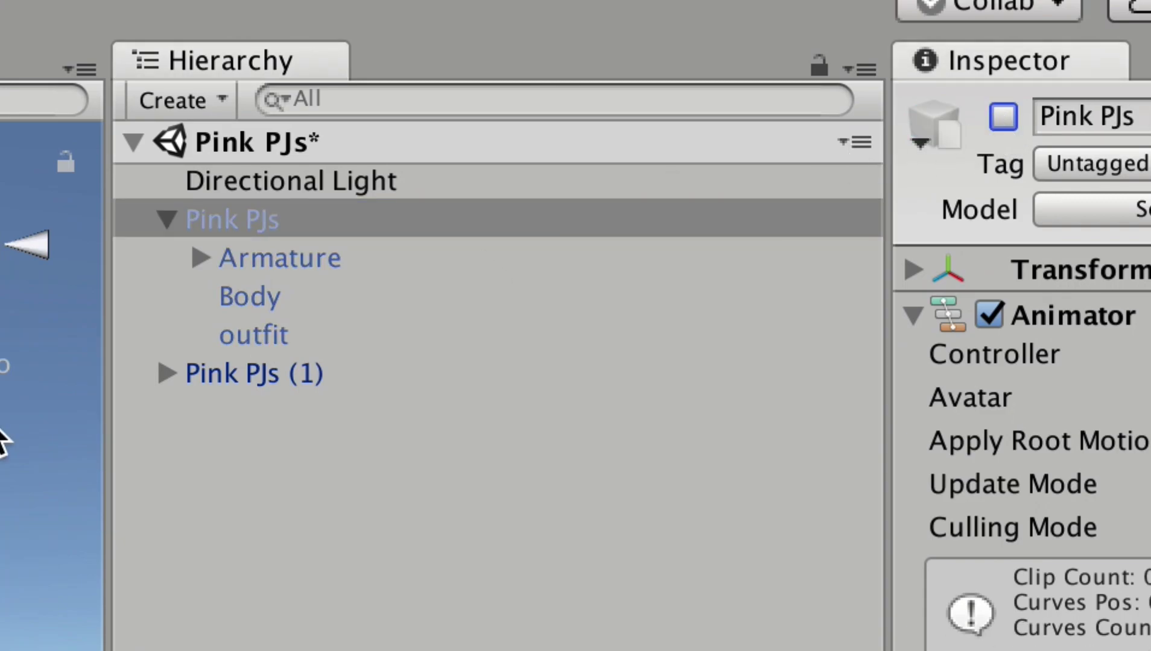
left_click(253, 373)
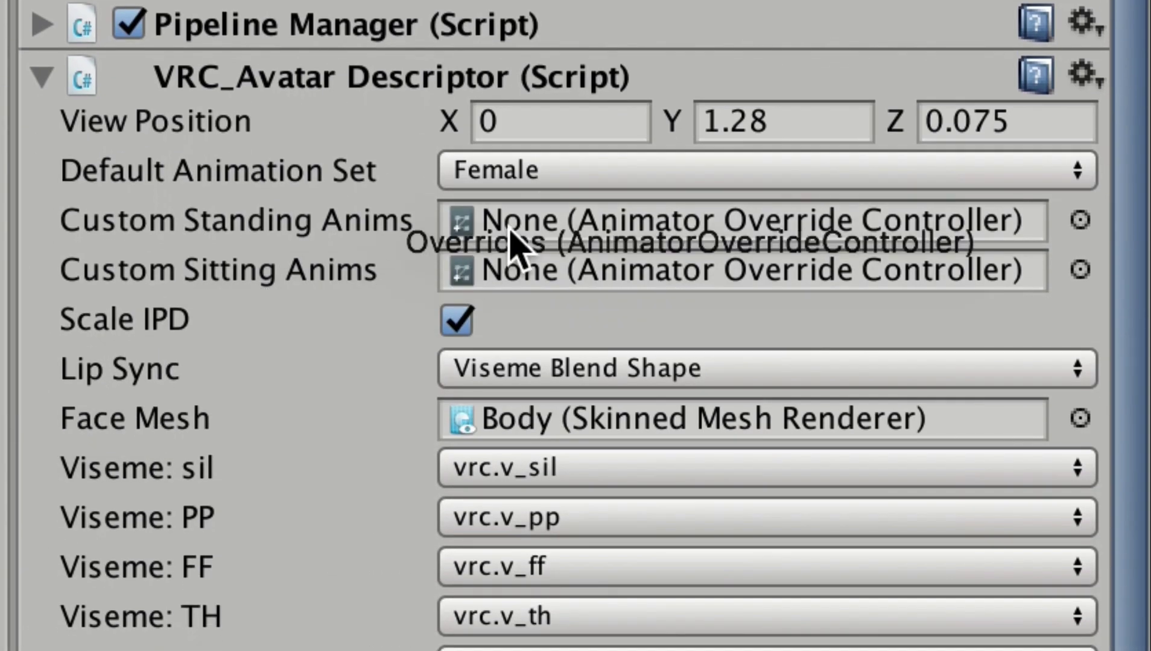
Assign Overrides to Custom Standing and Custom Sitting Anims, then show the Animation timeline.
left_click_drag(506, 231, 519, 227)
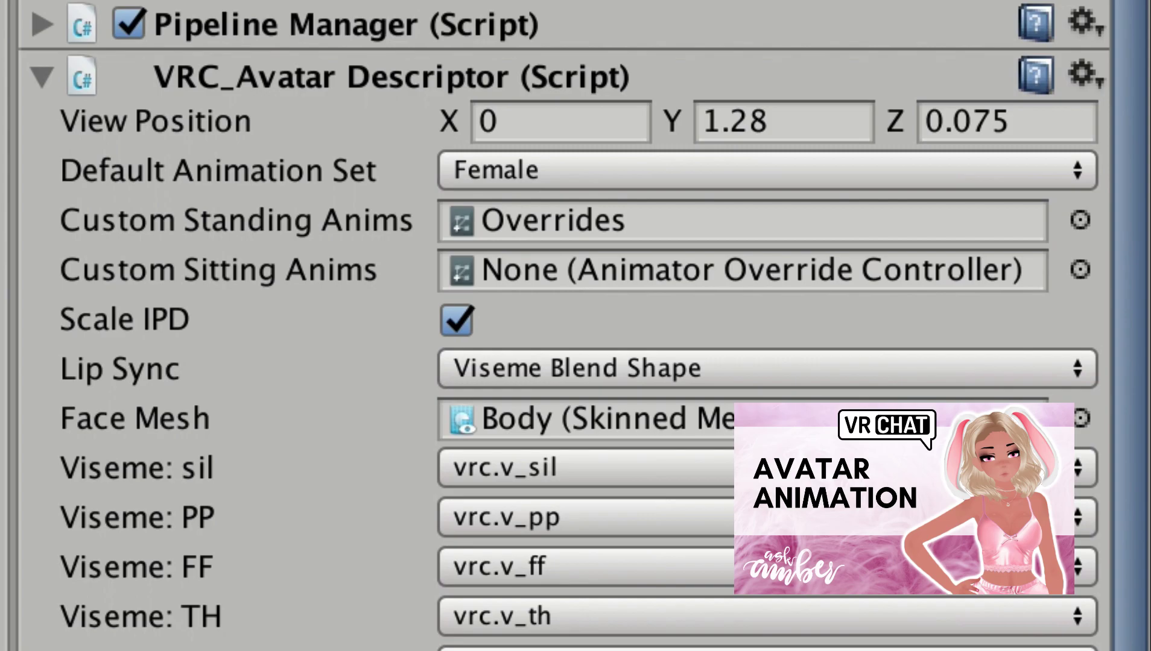
left_click_drag(437, 359, 558, 304)
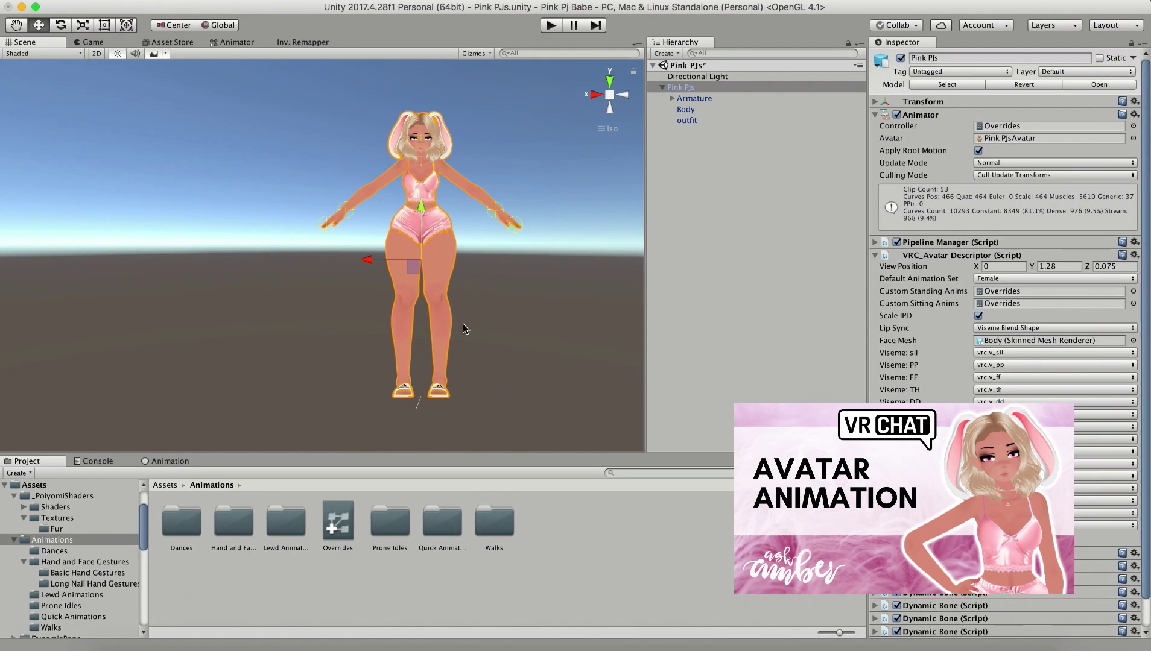
scroll(464, 328, "up", 2)
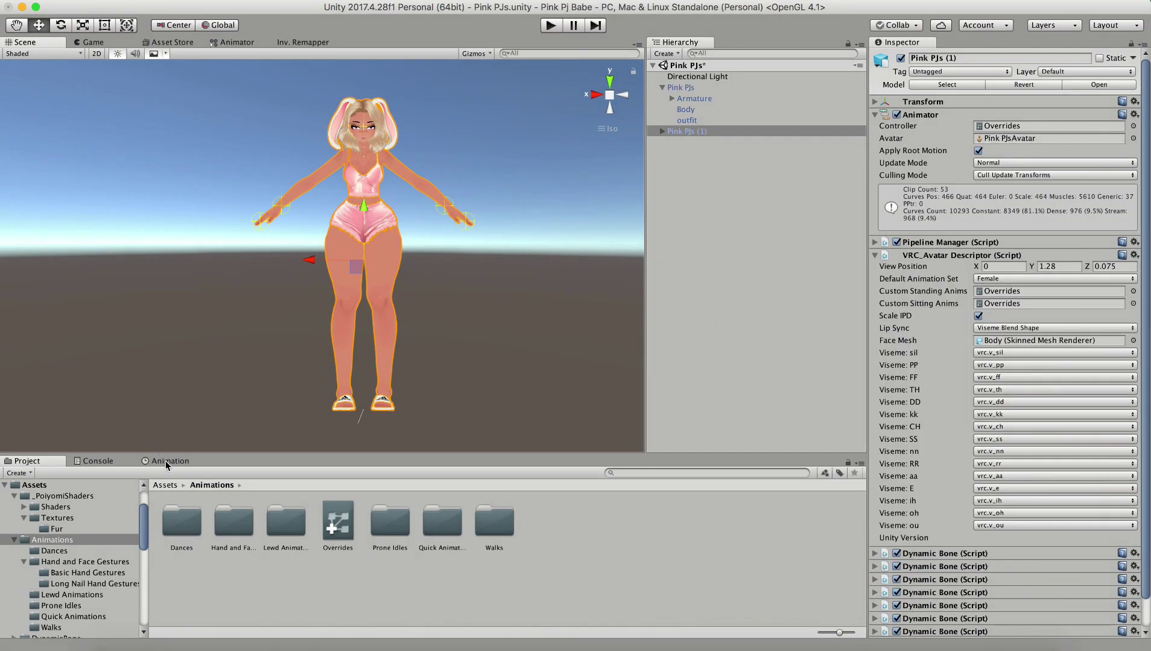
left_click(165, 461)
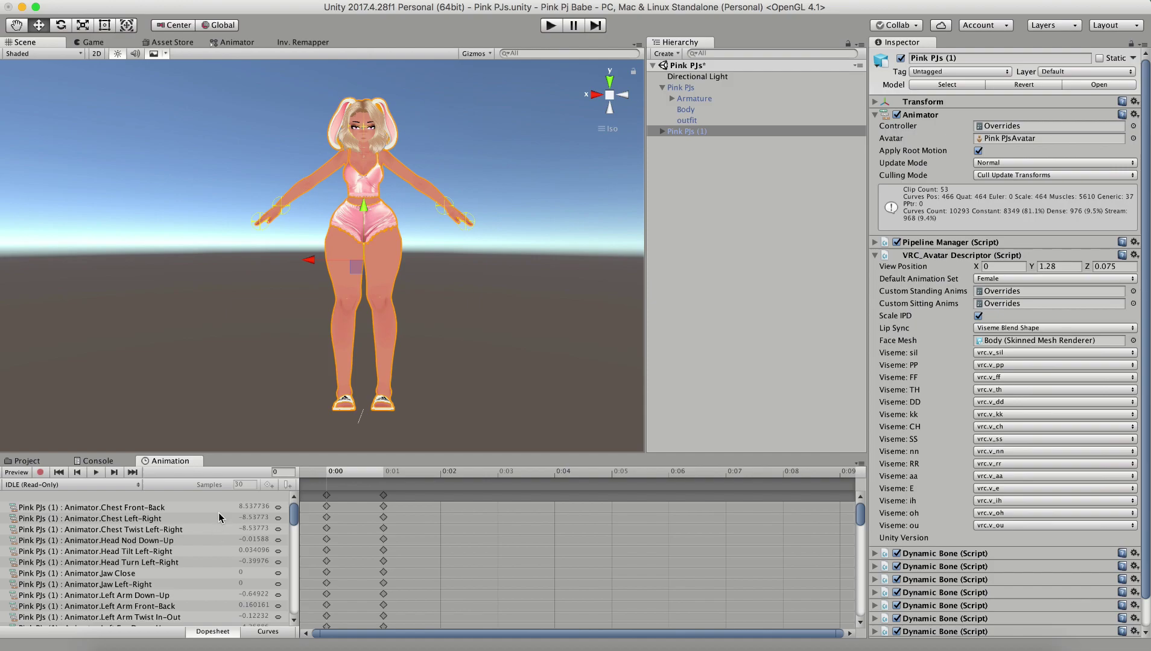
Switch the Animation window's clip from IDLE to OPENHAND.
scroll(219, 516, "down", 1)
scroll(219, 515, "up", 1)
left_click(103, 485)
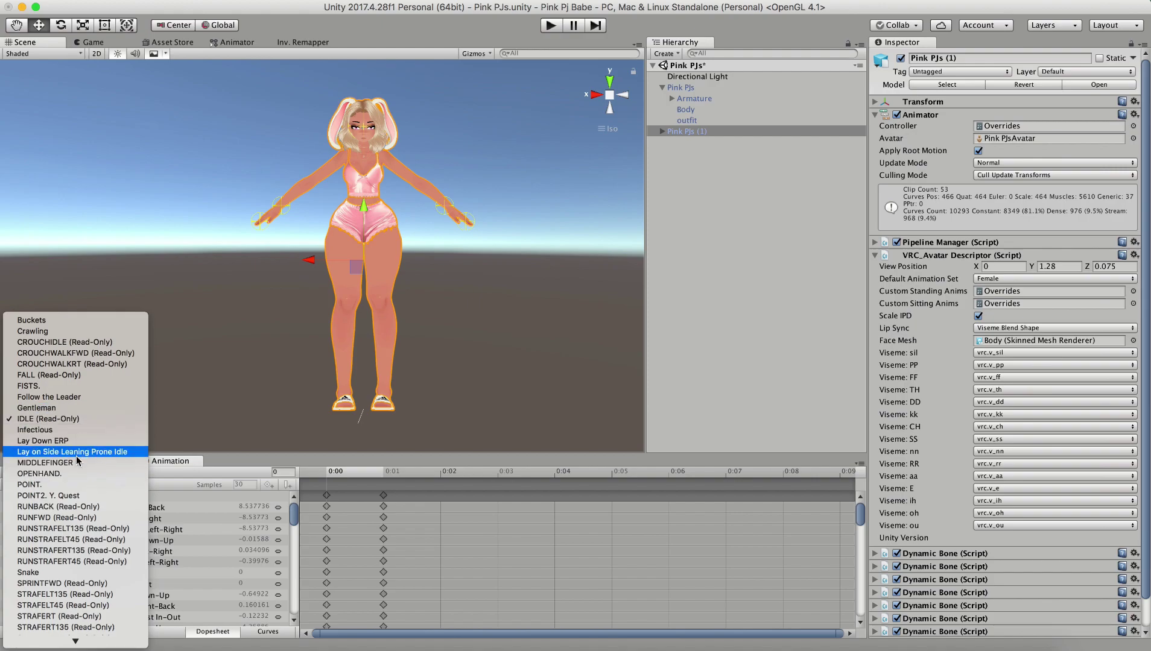
left_click(77, 476)
scroll(290, 315, "up", 5)
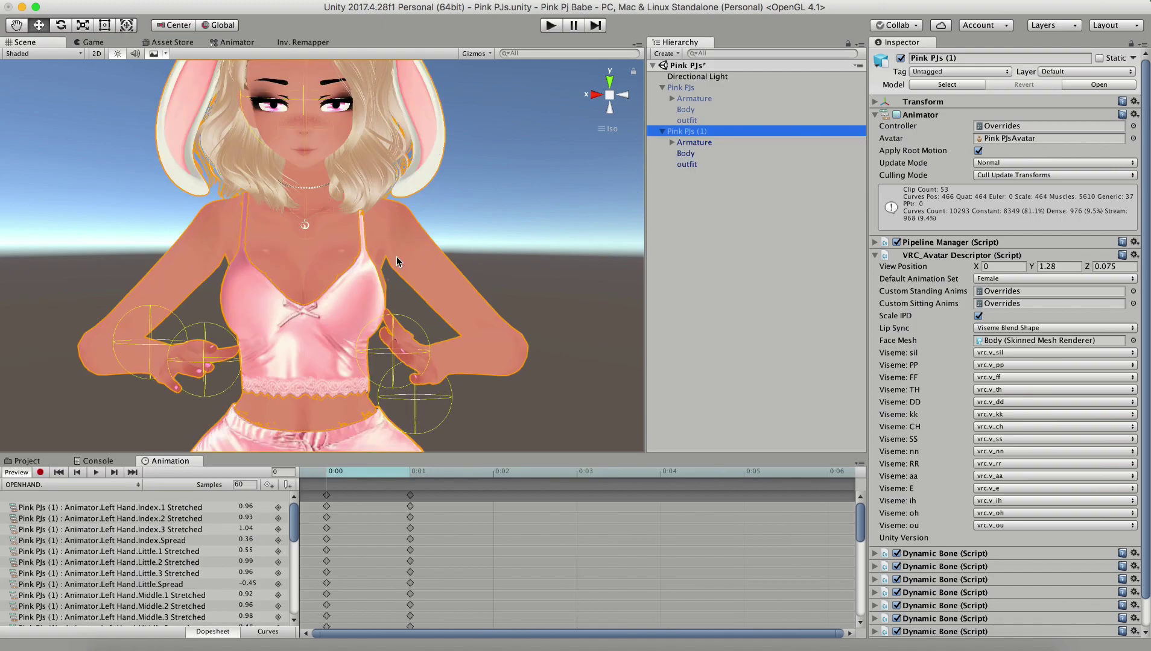
Find Right Hand.Thumb.Spread in the OPENHAND clip and scrub it from 0 to 0.79.
left_click(663, 131)
scroll(374, 261, "up", 1)
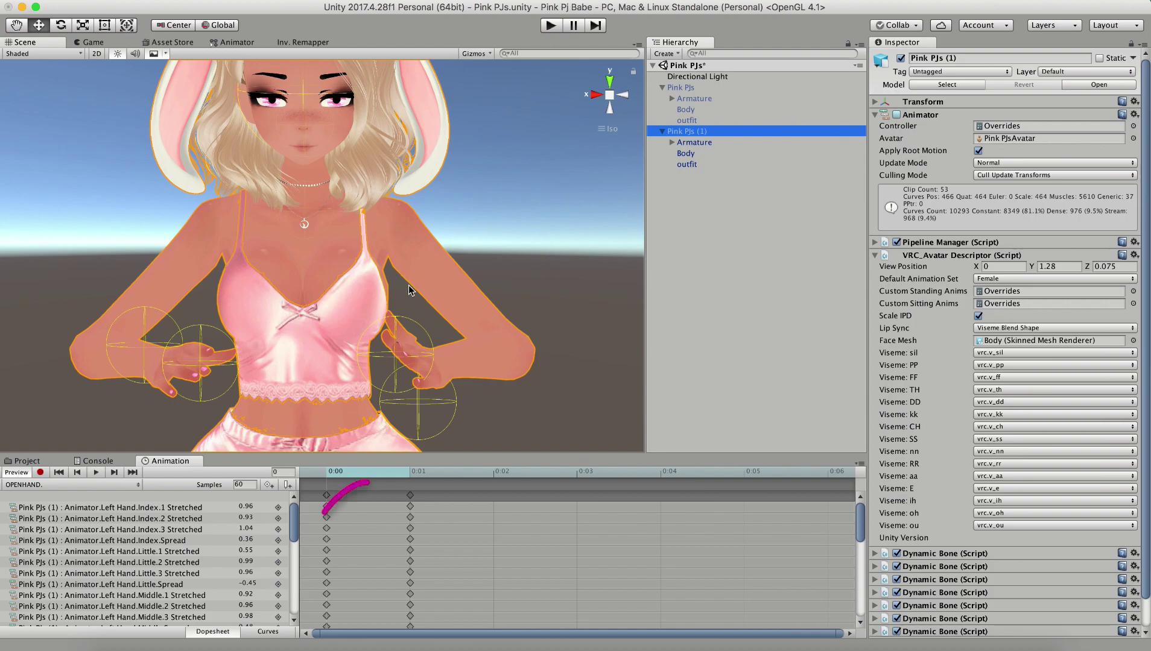
mouse_move(410, 290)
left_mouse_down("alt")
mouse_move(217, 300)
mouse_move(380, 254)
mouse_move(388, 266)
mouse_move(290, 291)
mouse_move(362, 274)
mouse_move(297, 282)
mouse_move(320, 241)
left_mouse_up("alt")
scroll(320, 240, "up", 5)
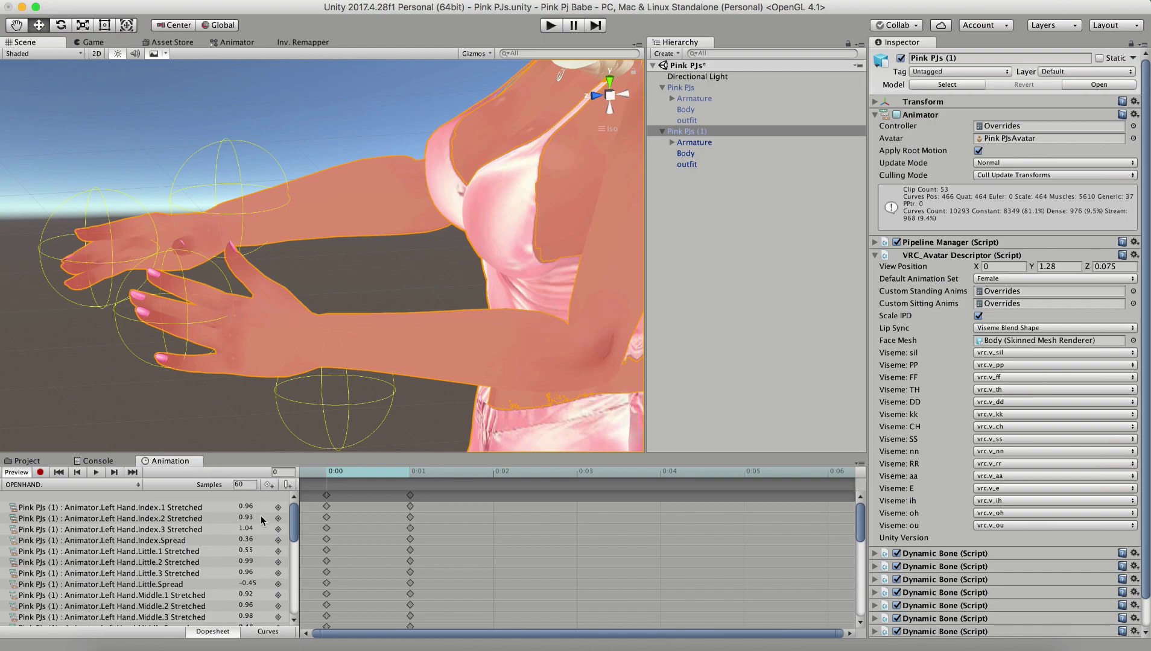
scroll(190, 540, "down", 3)
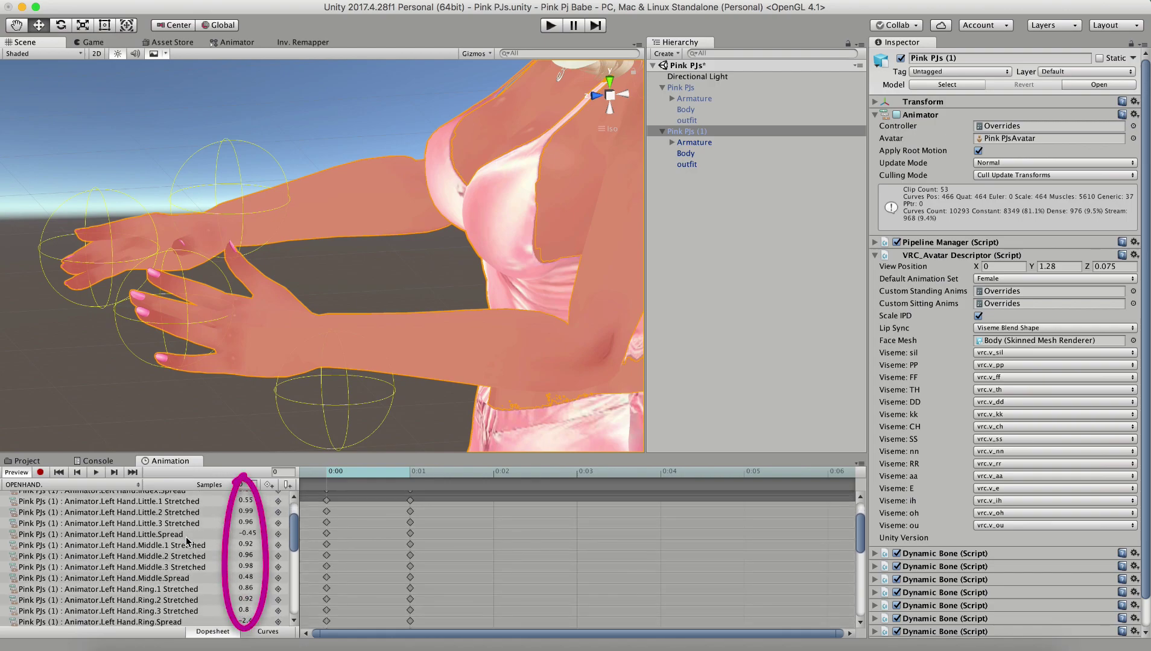
scroll(188, 541, "up", 3)
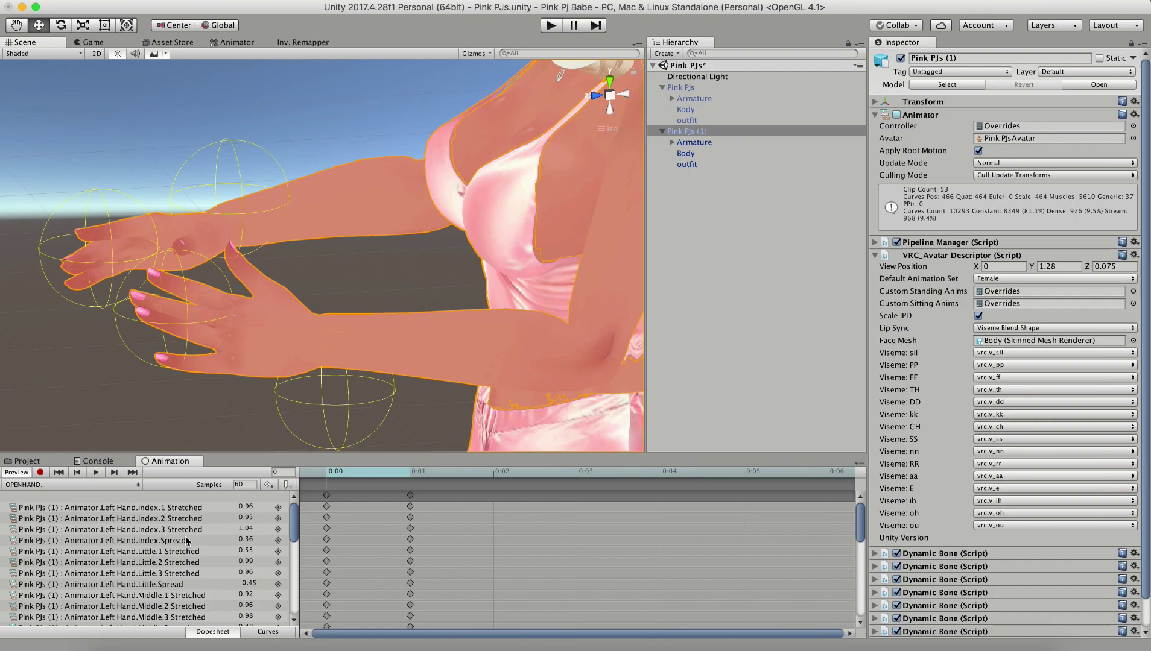
scroll(185, 539, "down", 1)
scroll(185, 540, "down", 2)
scroll(186, 540, "down", 4)
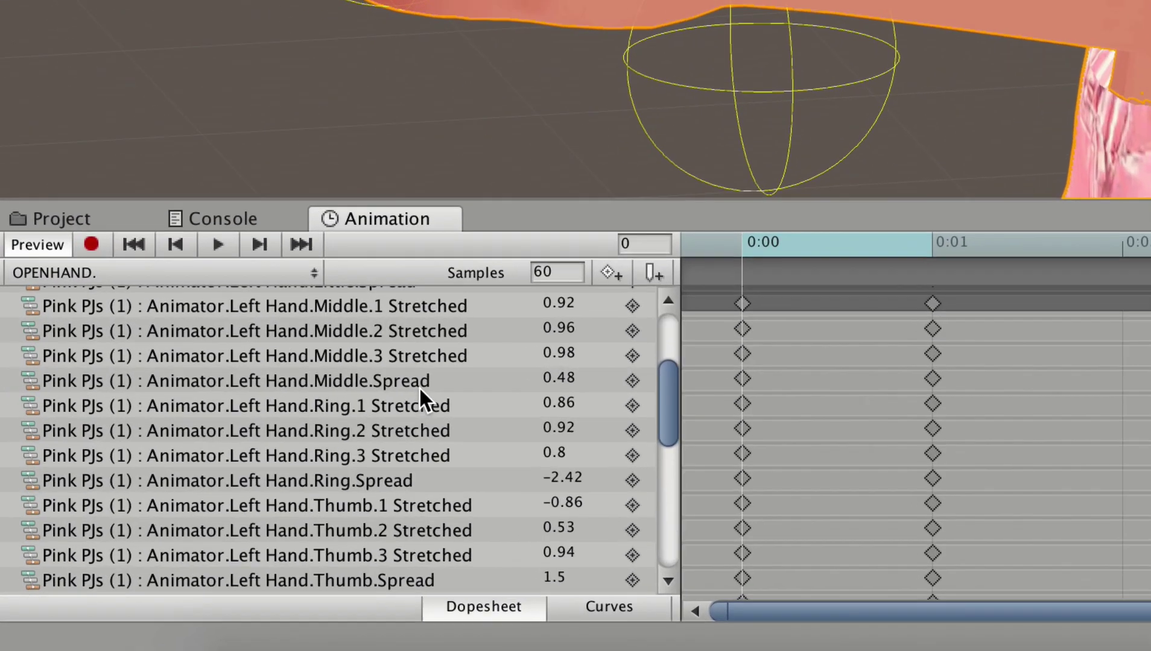
scroll(184, 538, "down", 10)
scroll(468, 356, "down", 5)
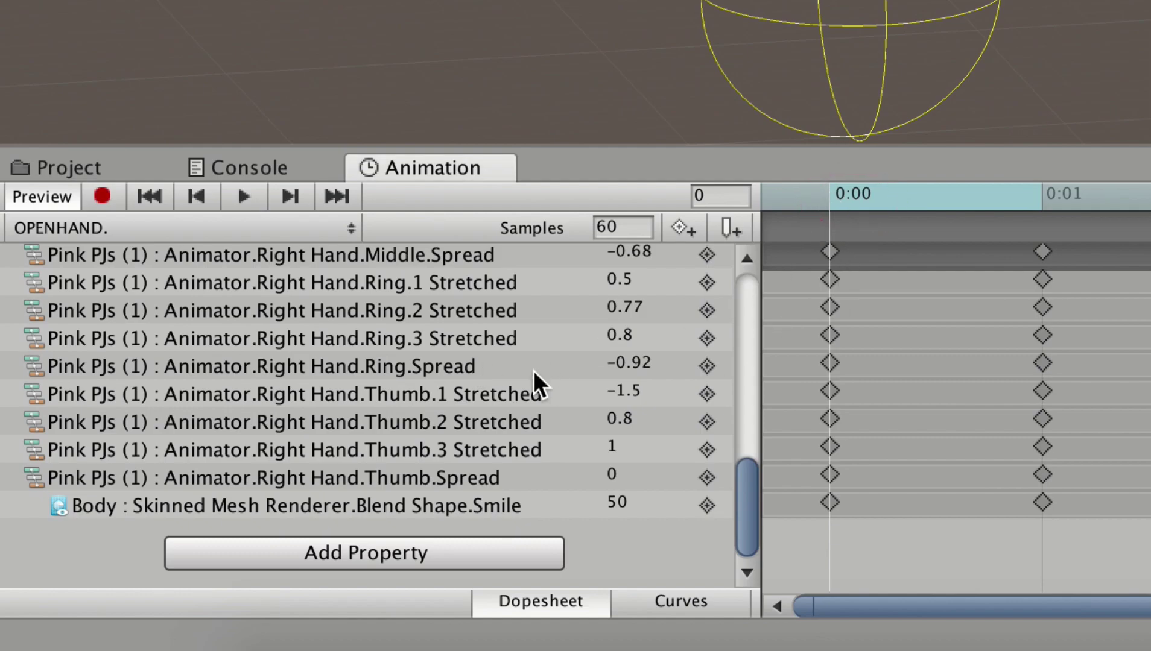
scroll(533, 370, "up", 1)
left_click(610, 492)
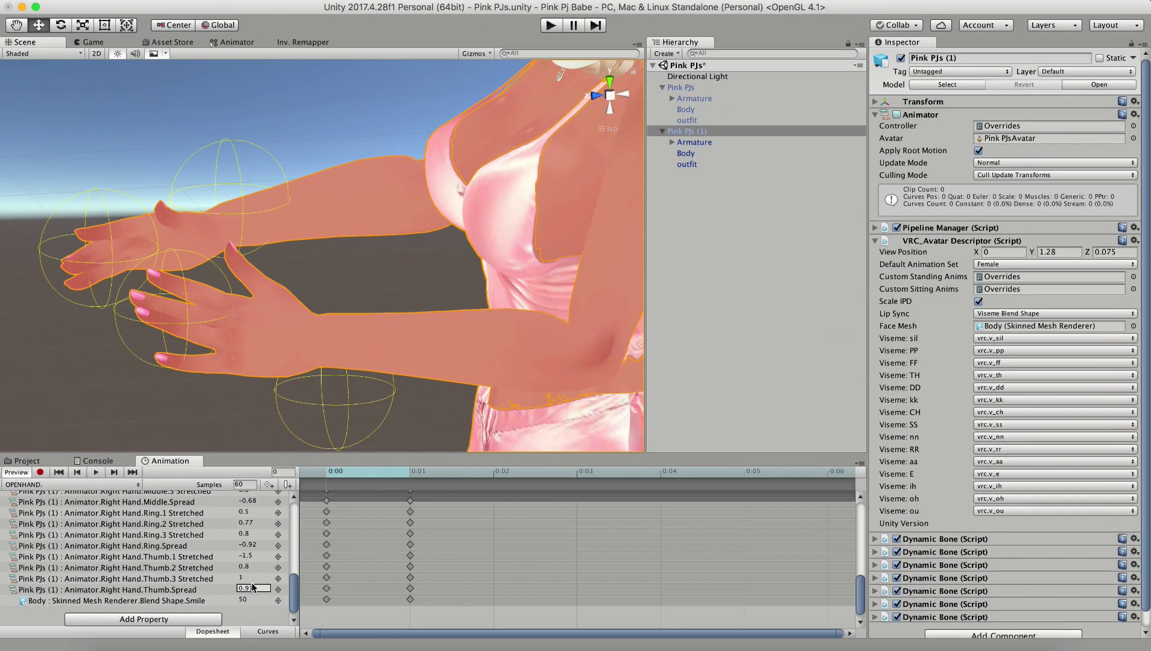
left_click_drag(584, 493, 611, 488)
left_click_drag(242, 590, 250, 591)
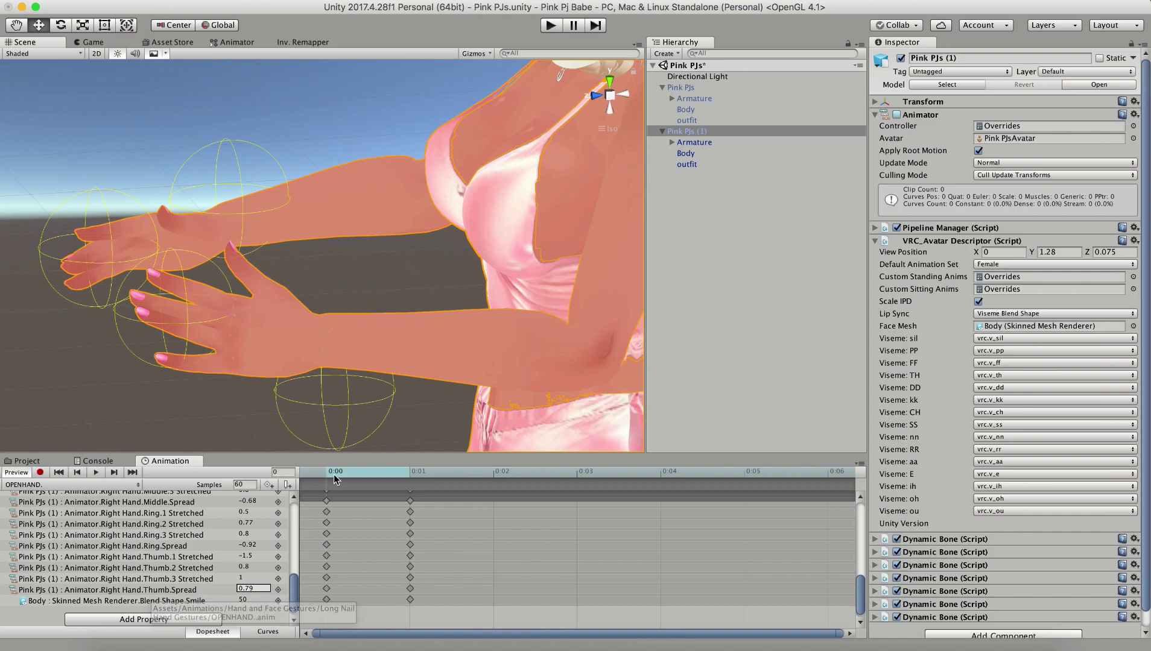
left_click(202, 591)
left_click_drag(218, 350, 462, 380, "alt")
left_click_drag(385, 378, 509, 386, "alt")
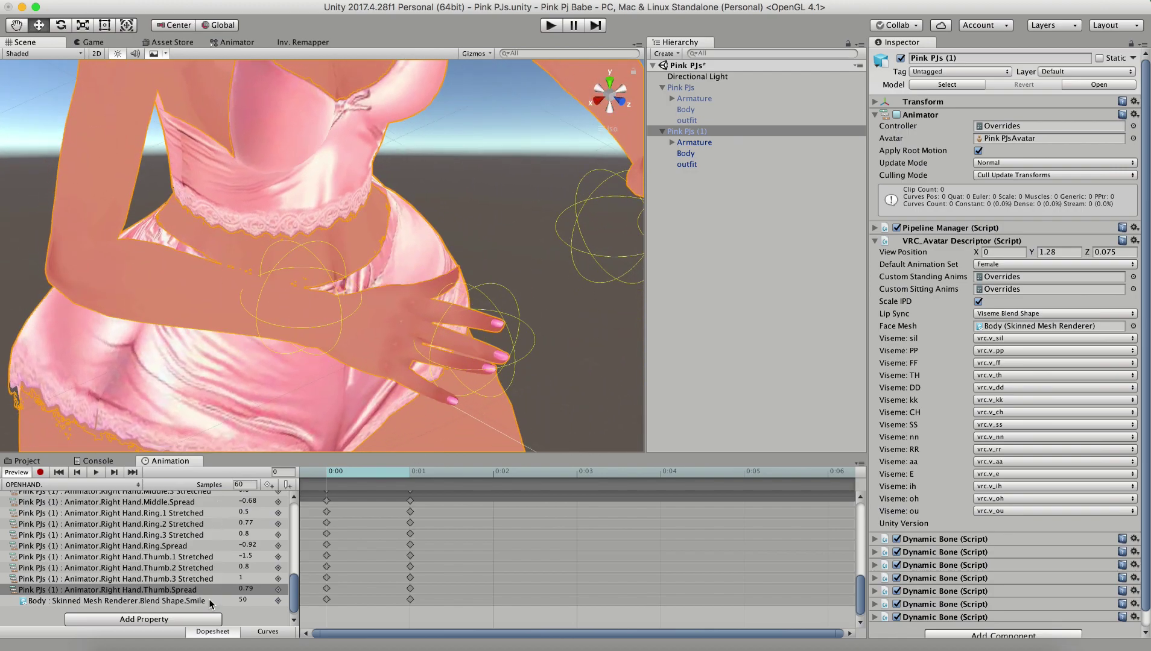
left_click_drag(339, 224, 313, 220, "alt")
middle_click_drag(313, 220, 326, 308)
scroll(337, 263, "up", 2)
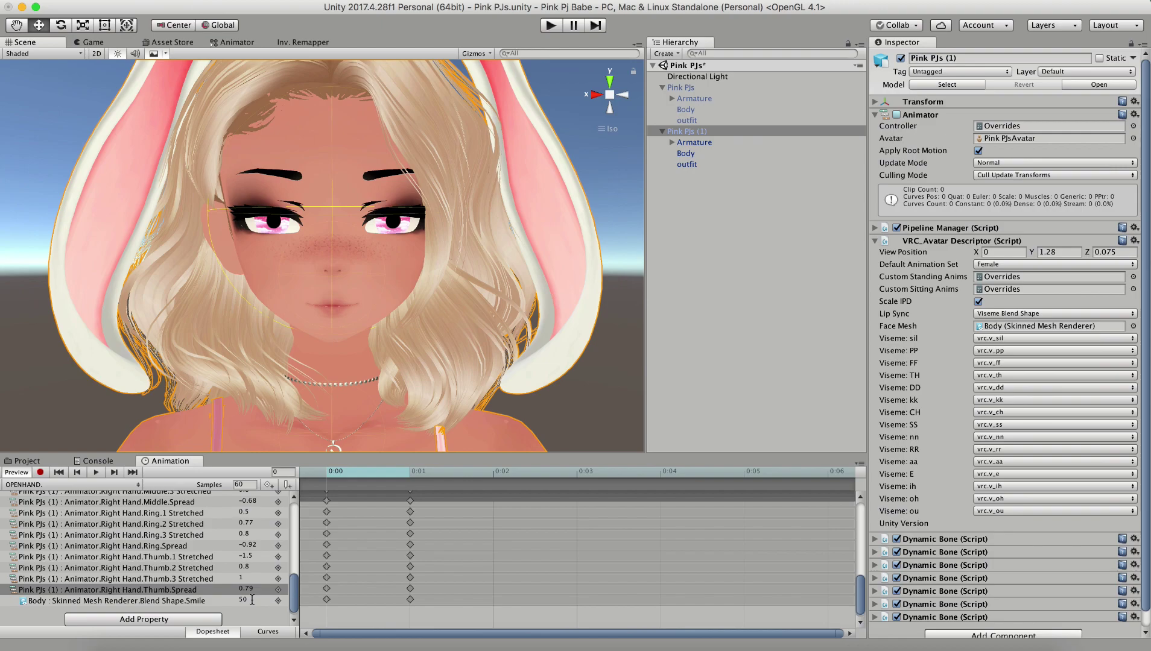
Add a Body Skinned Mesh Renderer Blend Shape.Blink Happy track to the OPENHAND clip.
left_click(252, 600)
left_click(147, 611)
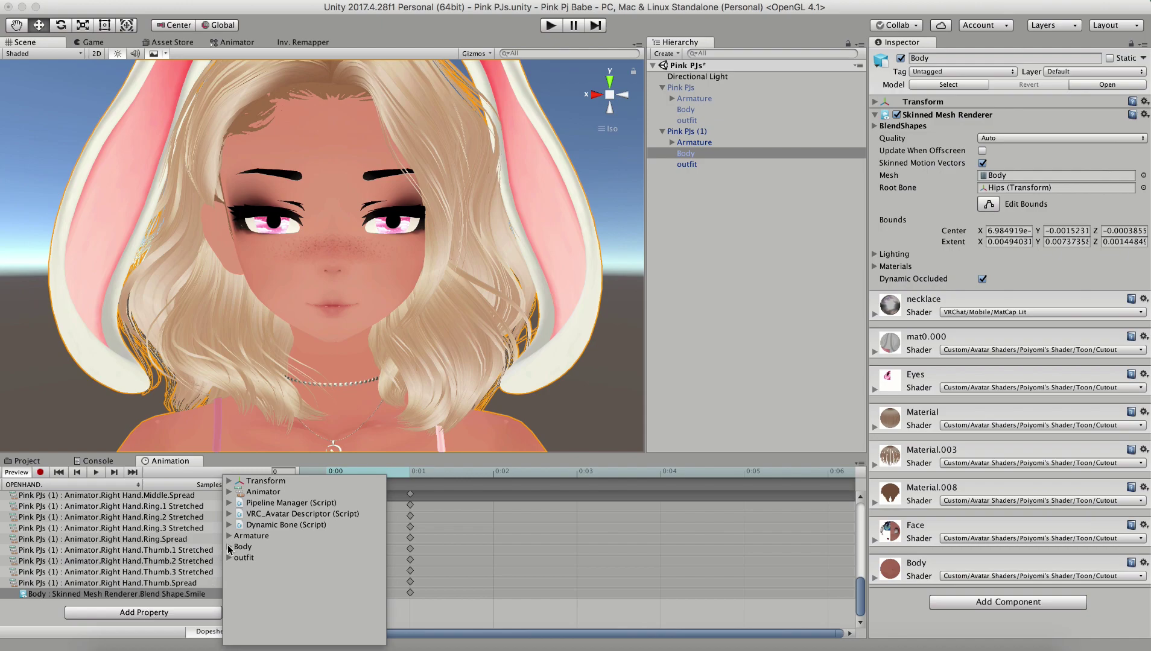
left_click(229, 548)
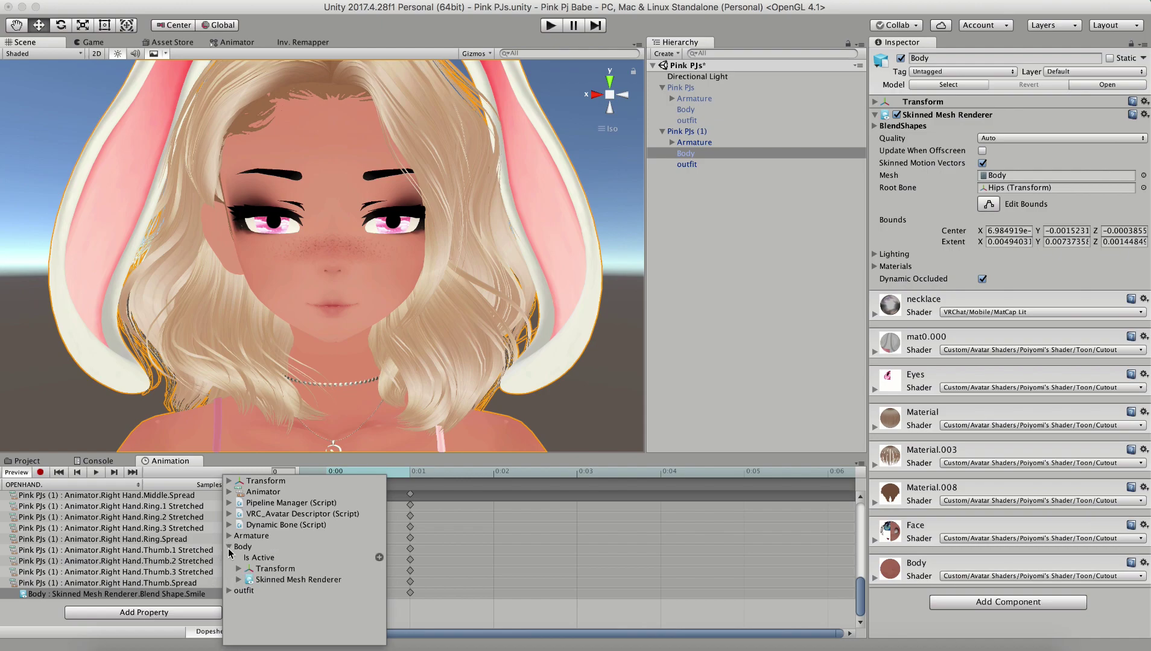
left_click(238, 580)
scroll(271, 569, "down", 5)
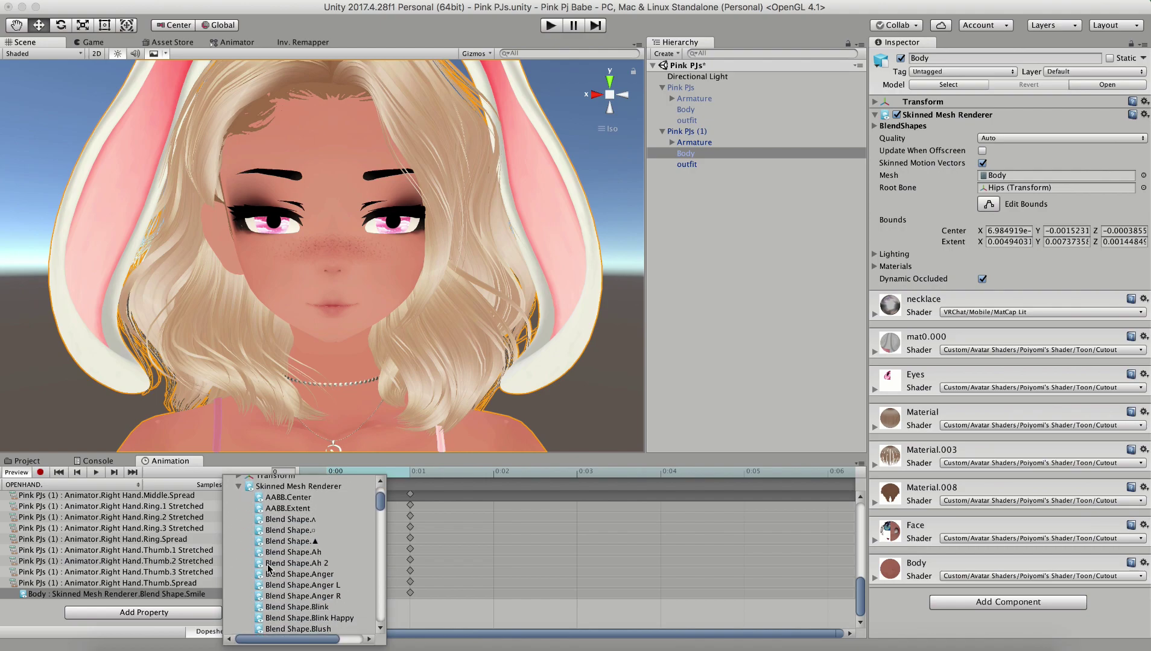
scroll(271, 569, "down", 2)
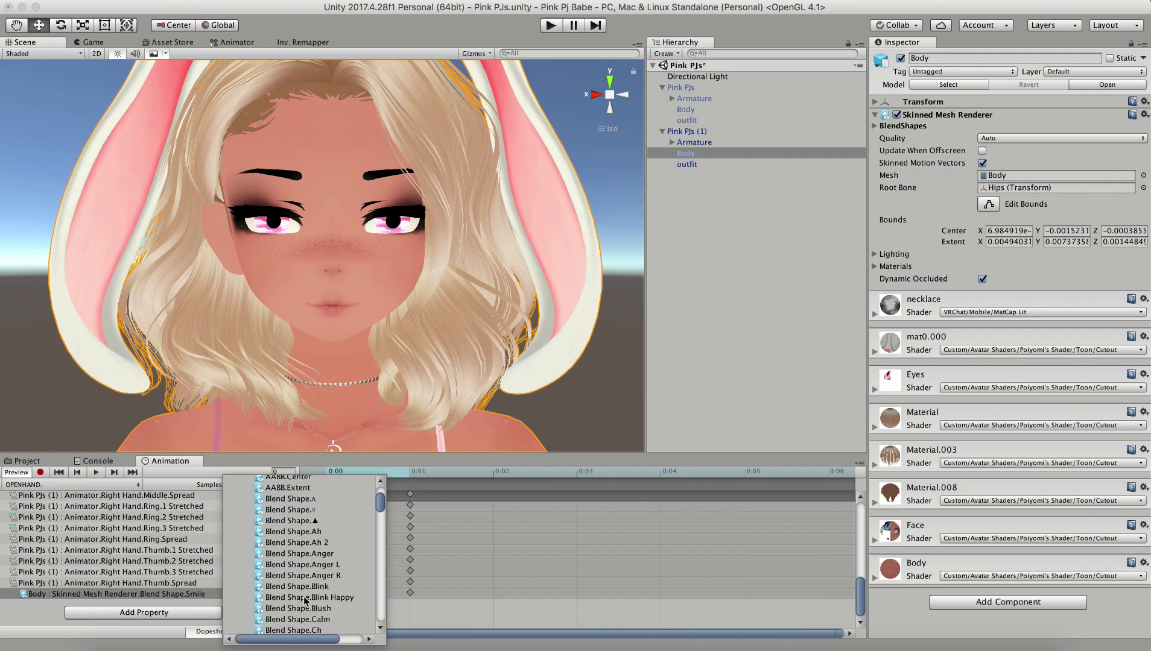
left_click_drag(304, 642, 333, 644)
left_click(369, 598)
Set the Blink Happy key value to 10.
left_click(253, 593)
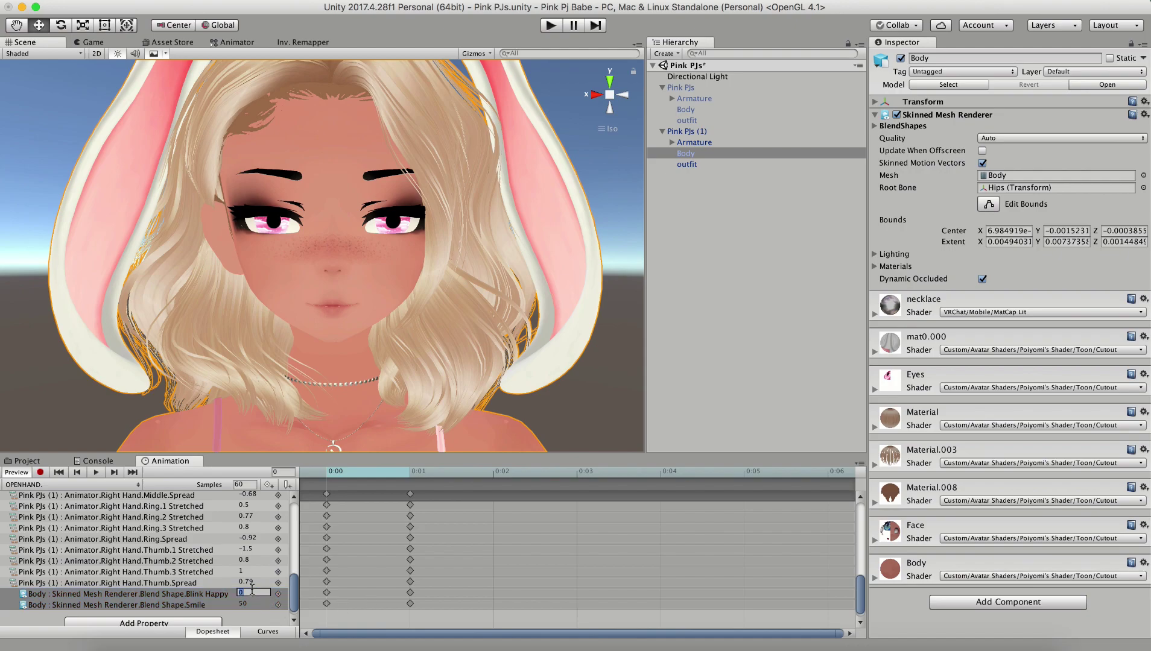
type("20")
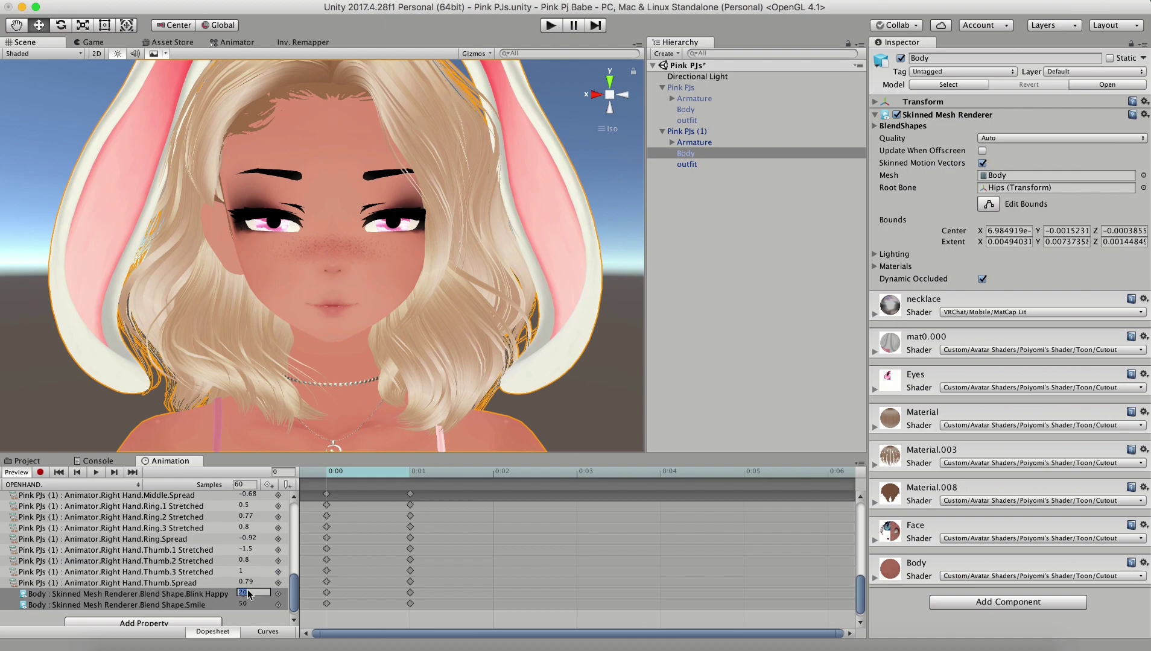
type("10")
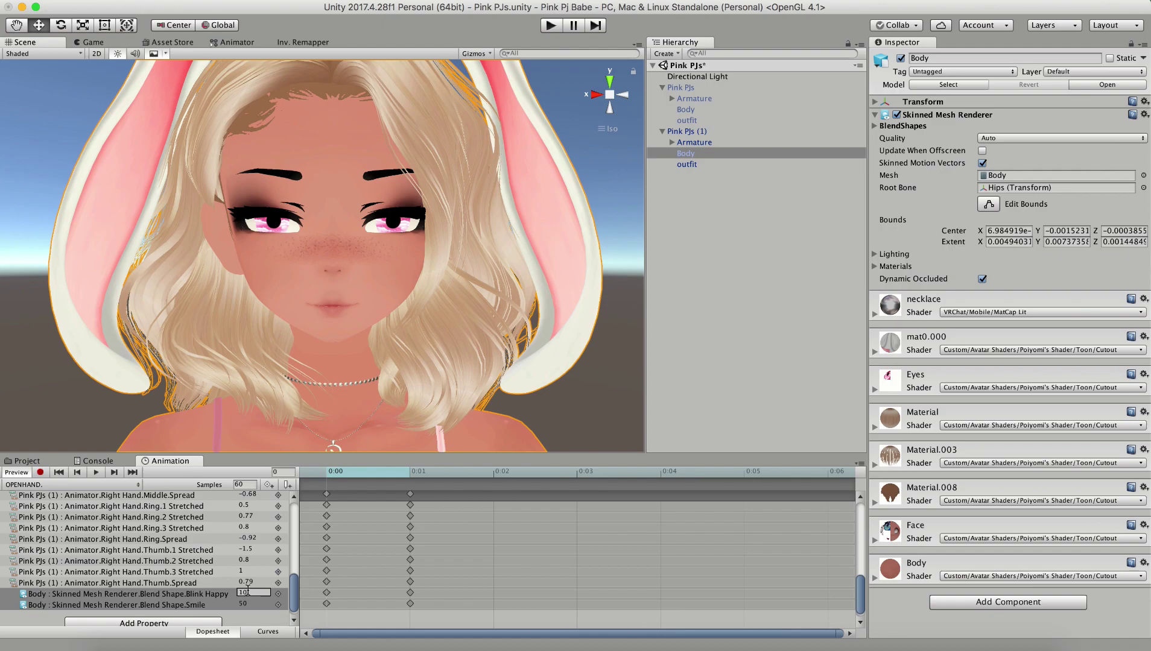
left_click(217, 596)
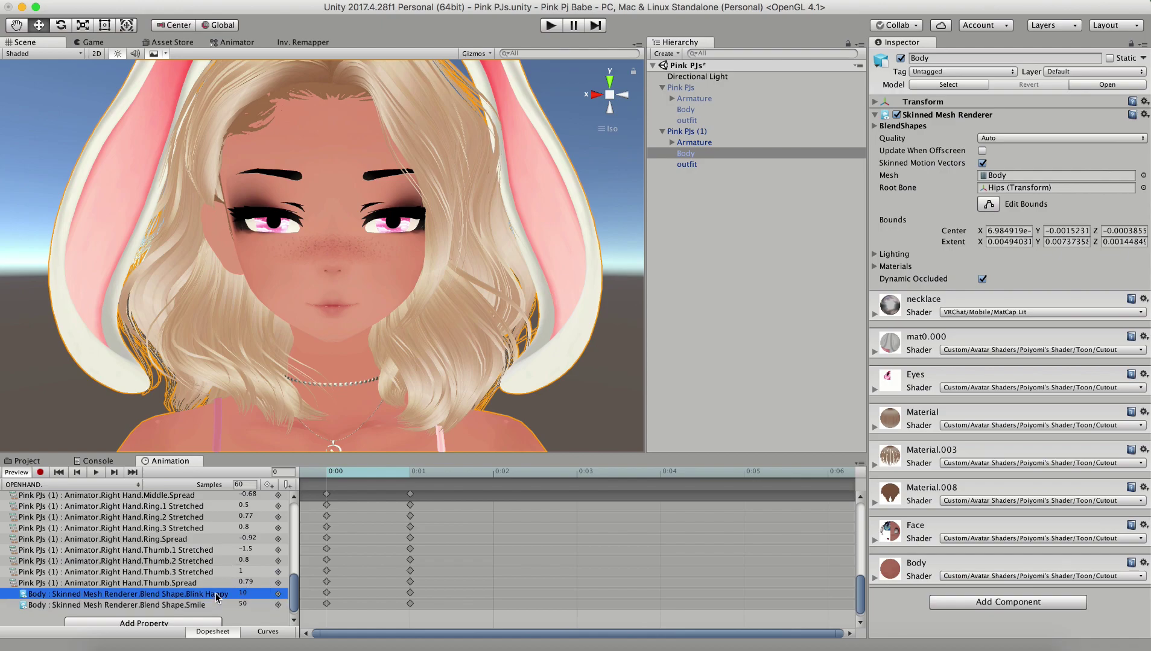
Replace the frame 1 keys with a pasted copy of the frame 0 keys, then return to frame 0.
left_click(337, 614)
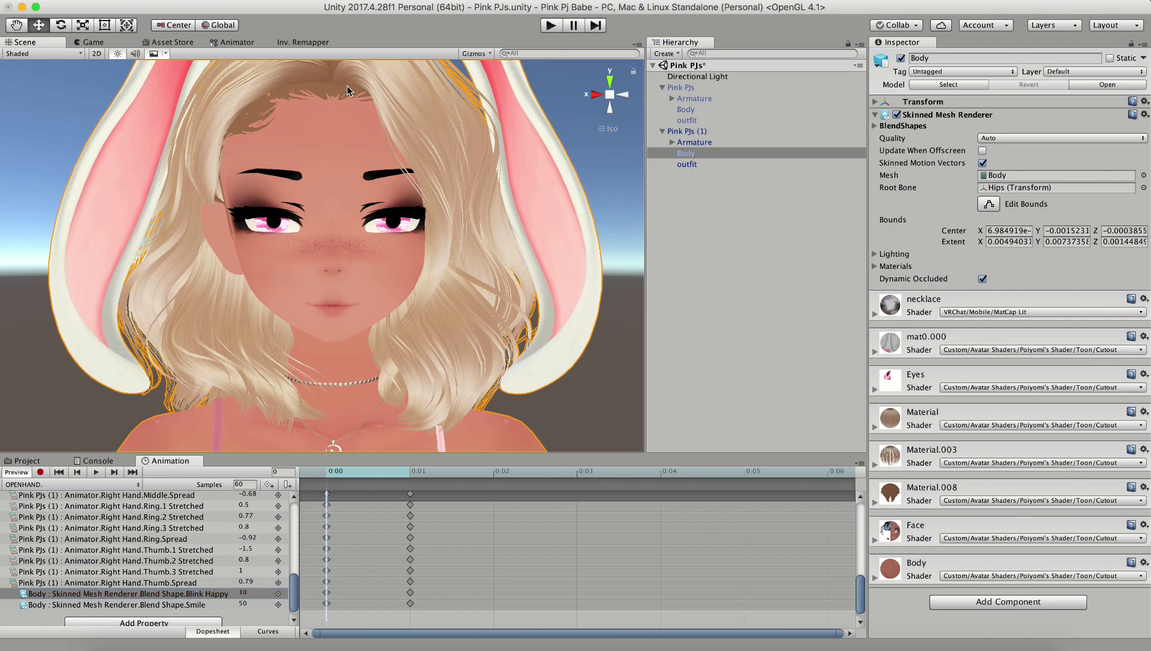
scroll(326, 531, "up", 10)
left_click(327, 495)
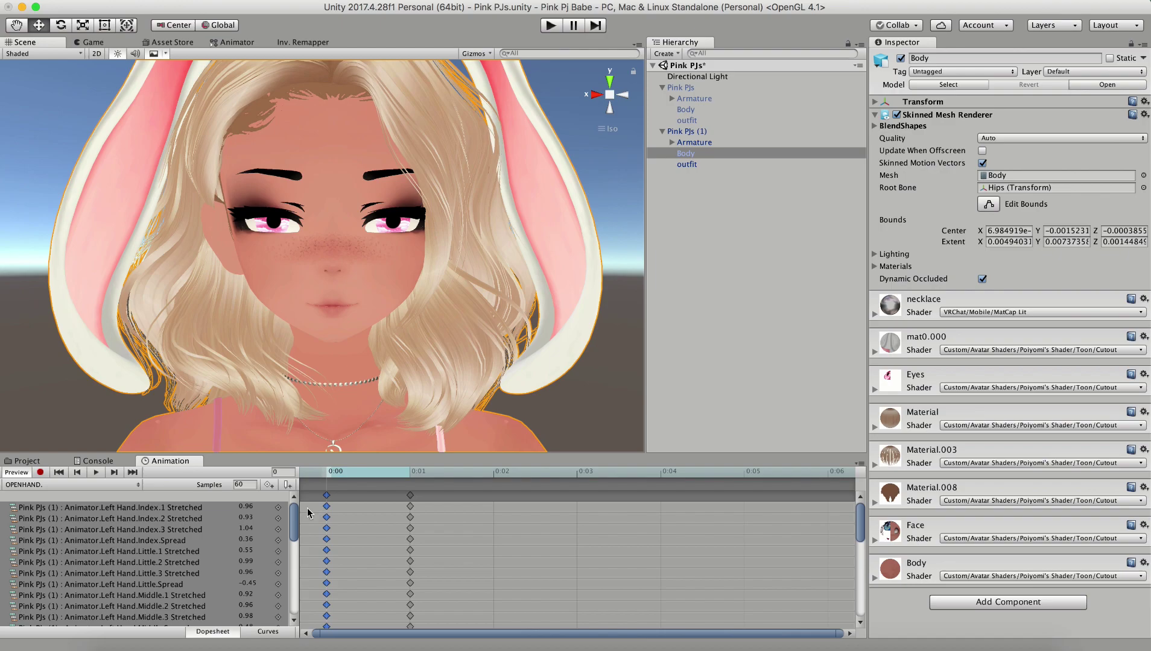
scroll(327, 536, "down", 10)
key("ctrl+z")
scroll(412, 495, "up", 10)
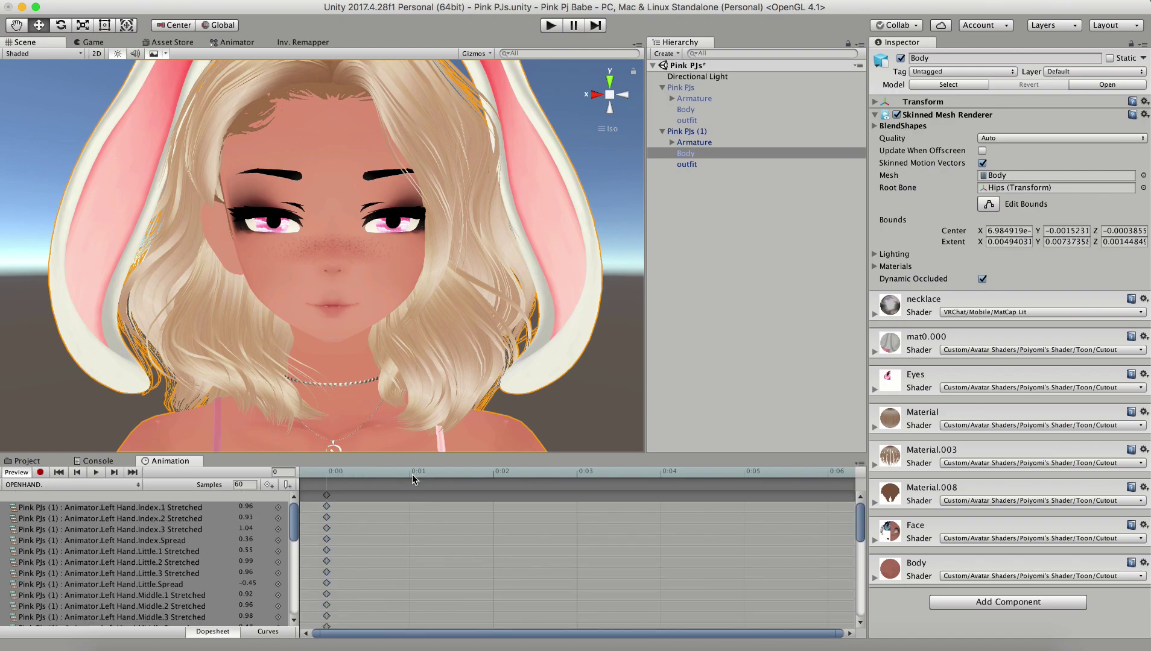
left_click(410, 474)
key("ctrl+v")
scroll(214, 537, "down", 10)
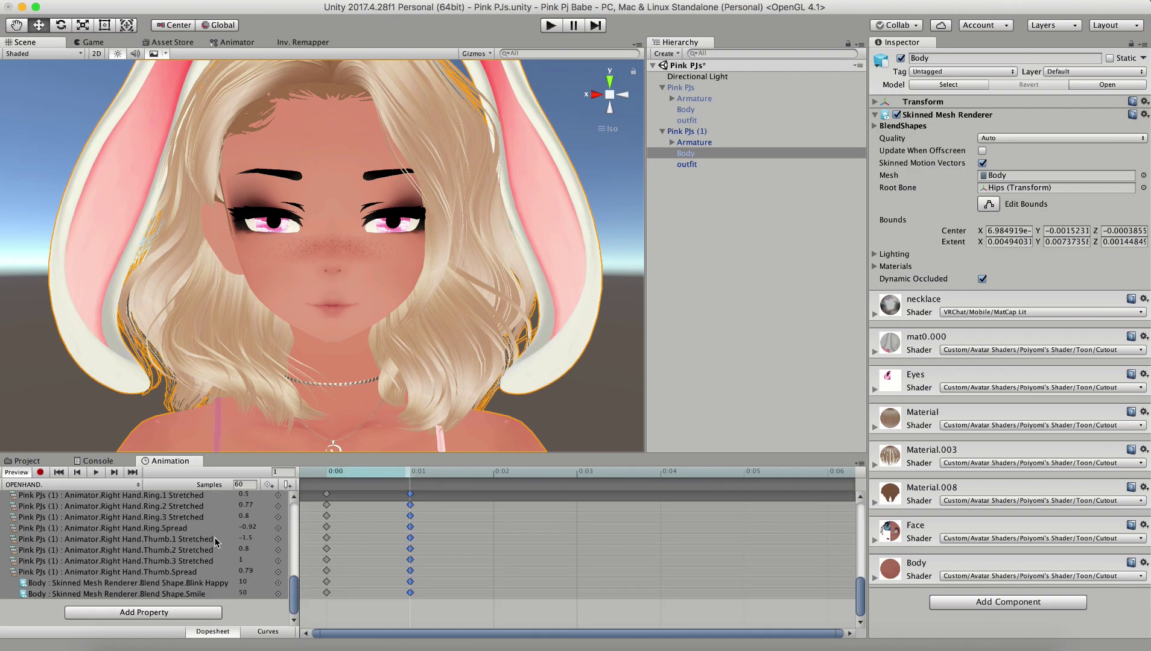
left_click(285, 594)
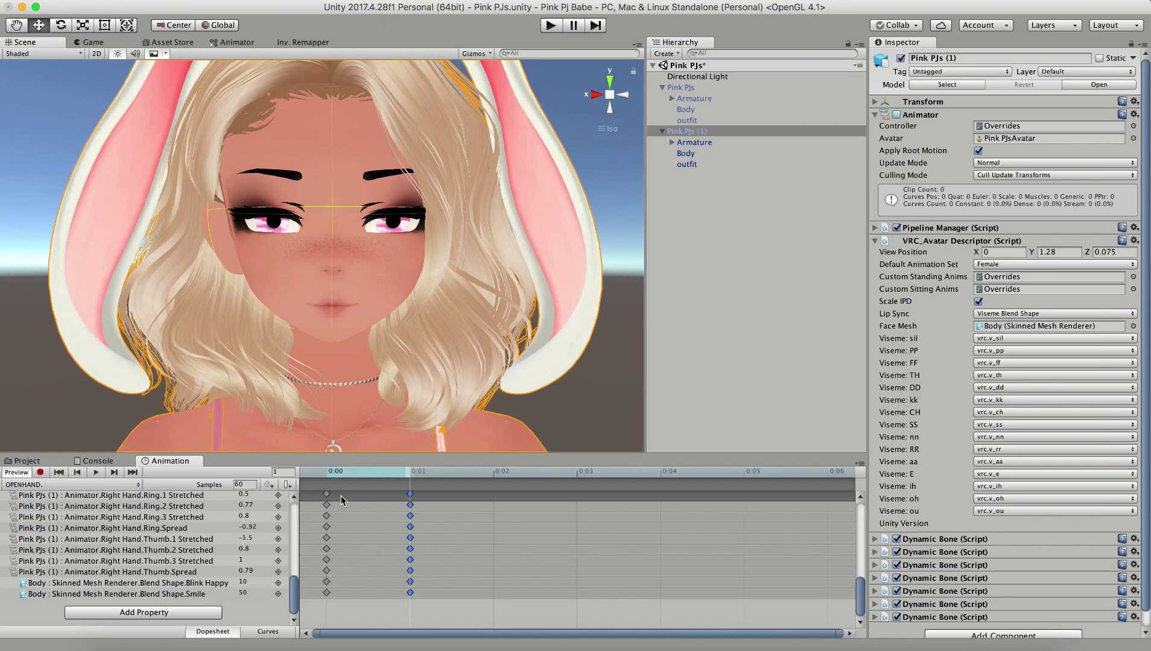
left_click(329, 473)
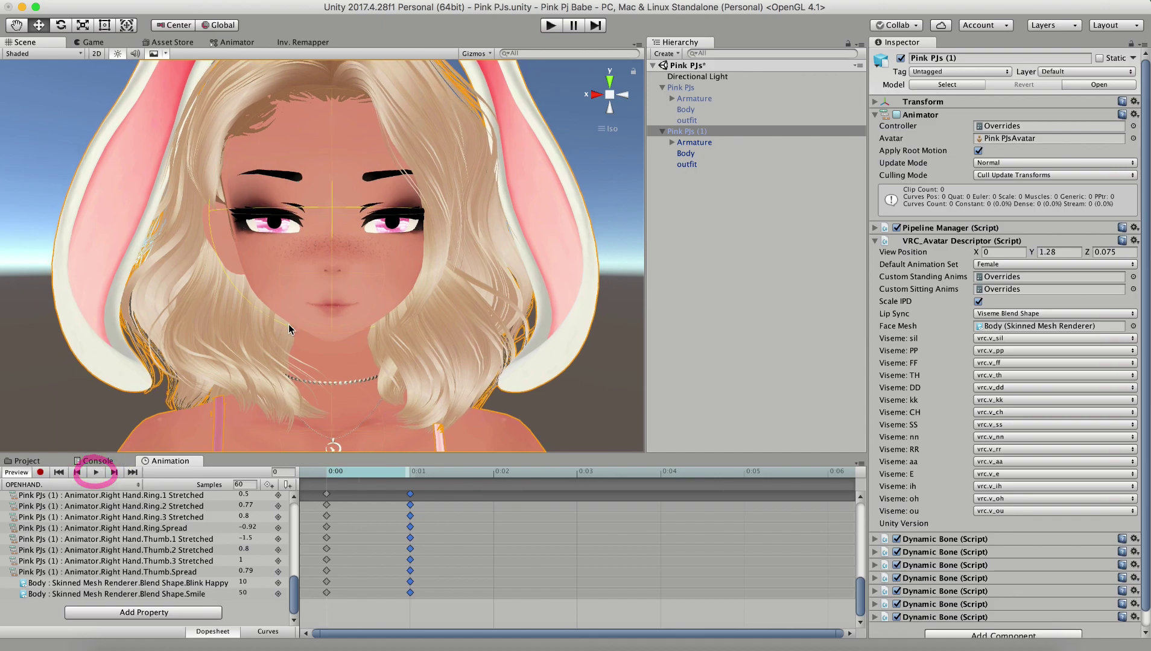
Delete the Pink PJs (1) preview copy from the Hierarchy.
scroll(289, 324, "down", 5)
middle_click_drag(328, 371, 325, 333)
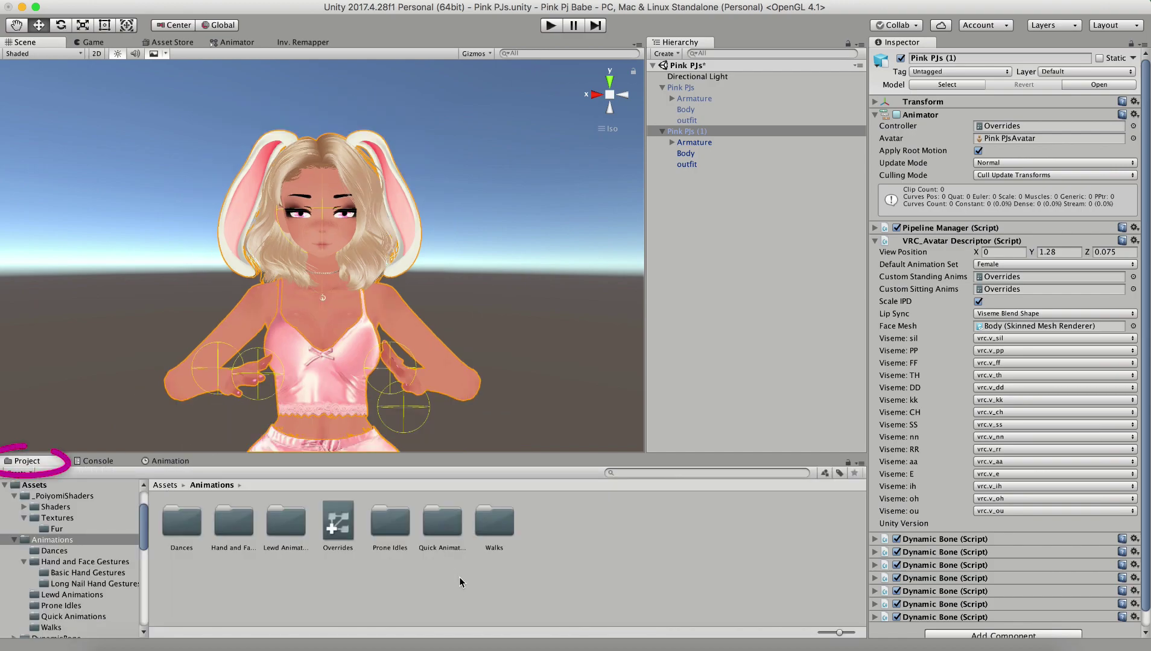
left_click(463, 580)
right_click(687, 131)
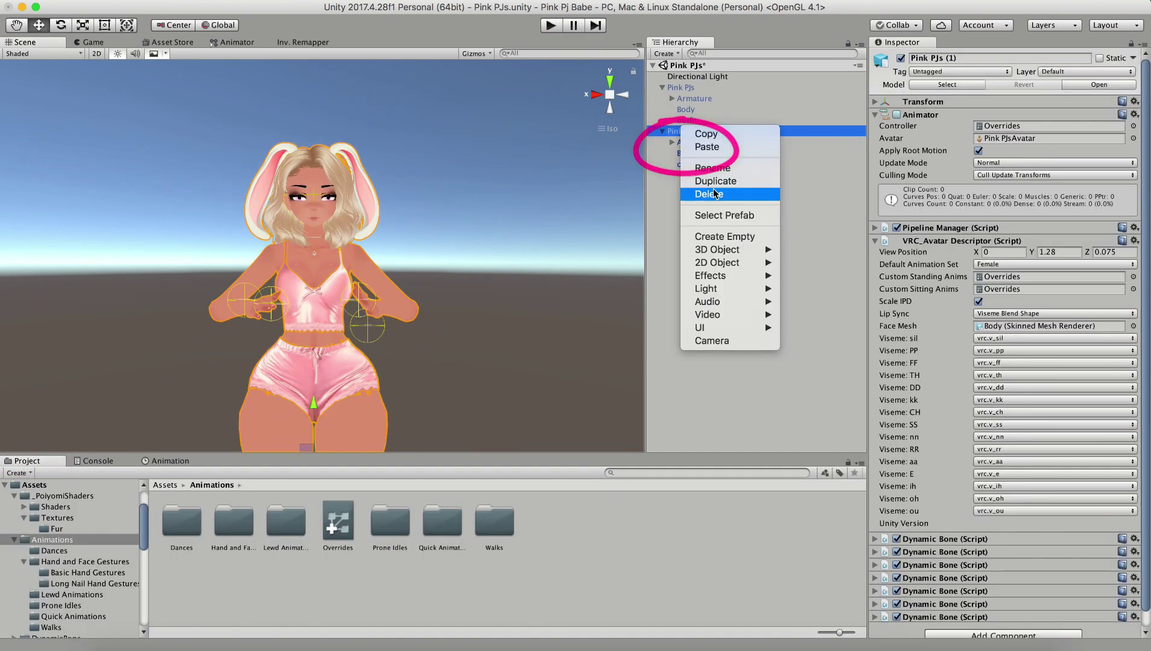
left_click(700, 193)
Reactivate the original Pink PJs avatar and orbit the view to inspect it.
left_click(698, 87)
left_click(903, 60)
left_click(534, 266)
middle_click_drag(534, 264, 487, 258)
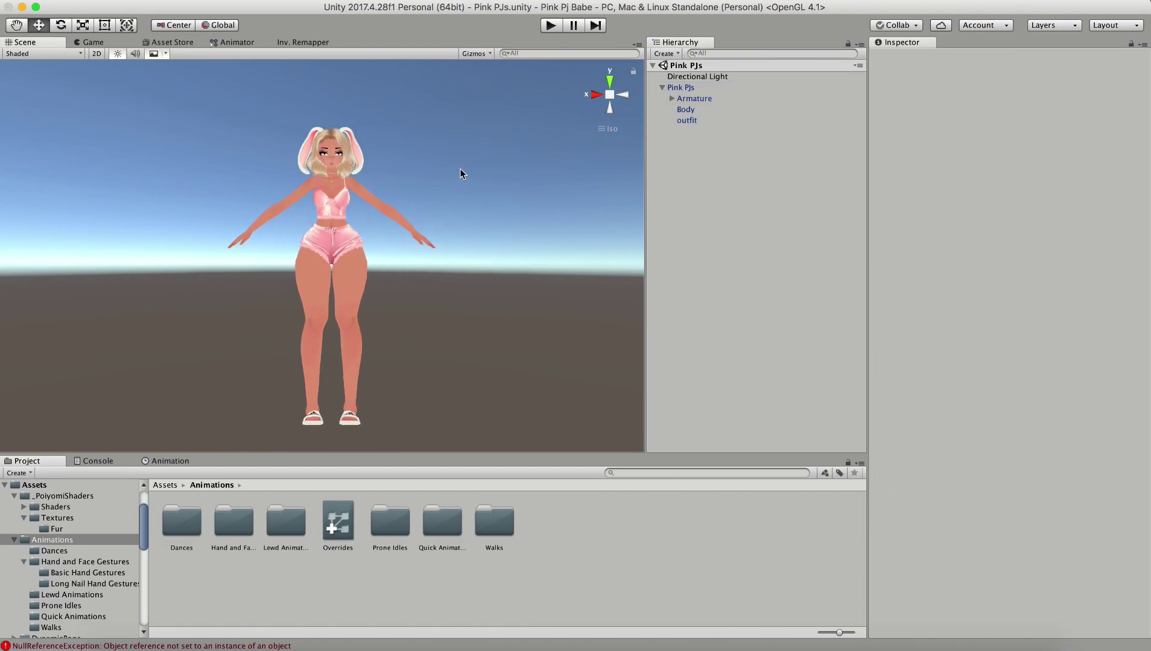
scroll(459, 171, "up", 5)
left_click_drag(437, 275, 573, 286, "alt")
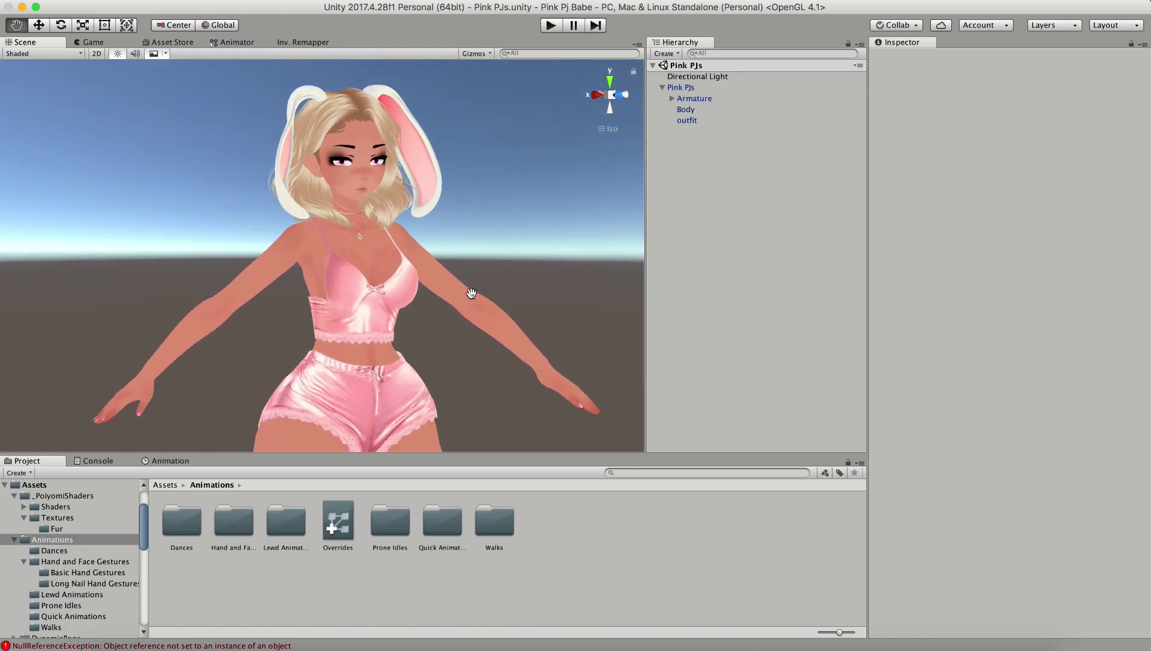
scroll(442, 262, "down", 5)
left_click_drag(438, 263, 441, 235)
left_click_drag(477, 286, 457, 254, "alt")
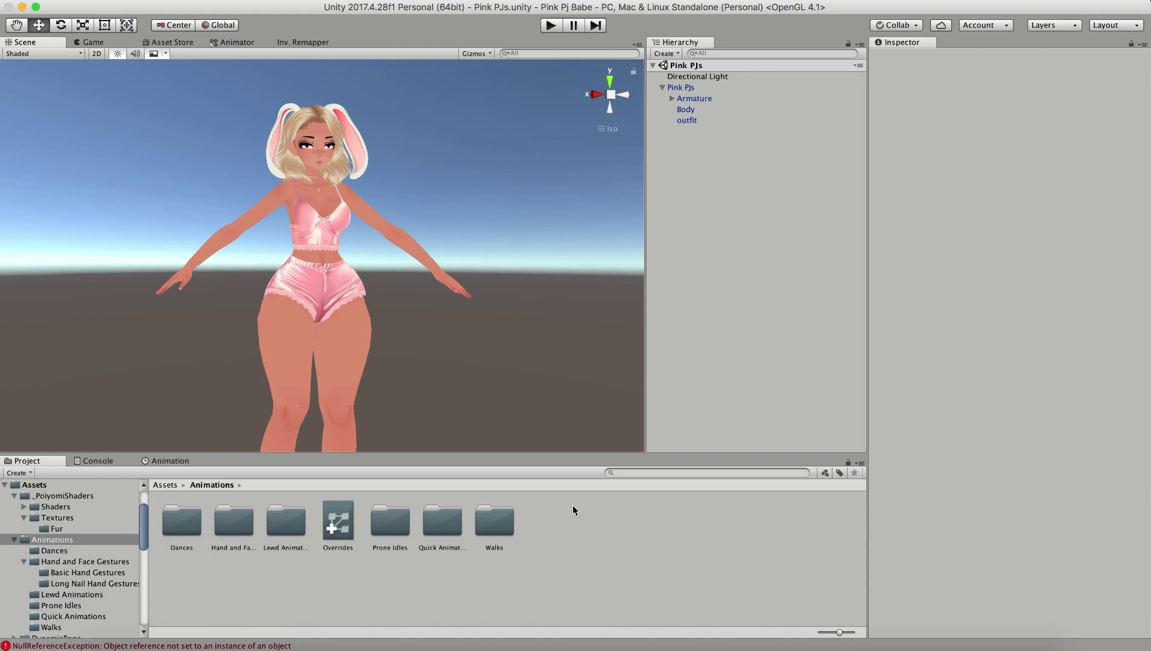
Set the Pink PJs Body mesh's Blink Happy blend shape to 50.
left_click(691, 90)
left_click(687, 110)
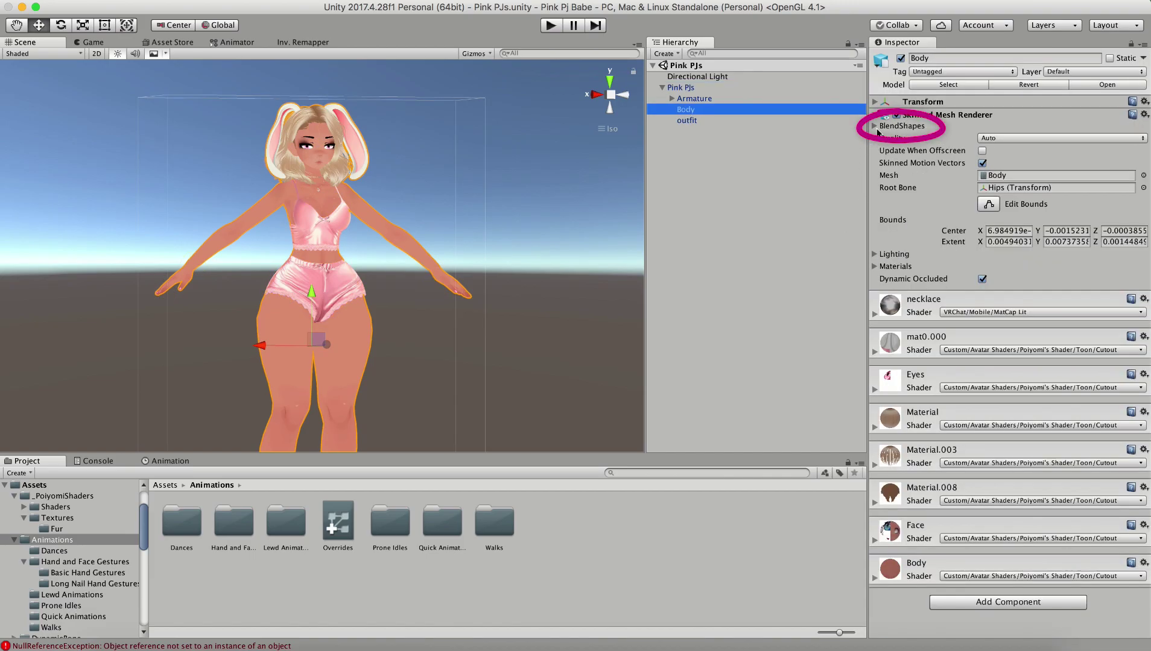
left_click(874, 126)
scroll(365, 216, "up", 10)
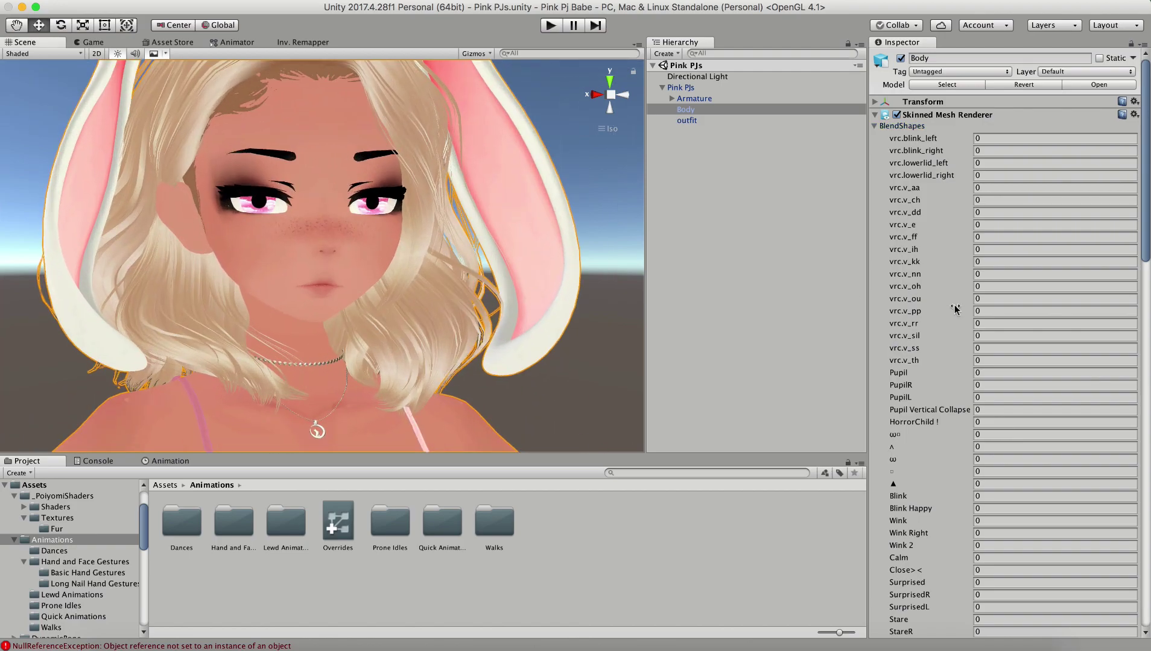
left_click(989, 509)
type("5")
key("Return")
type("50")
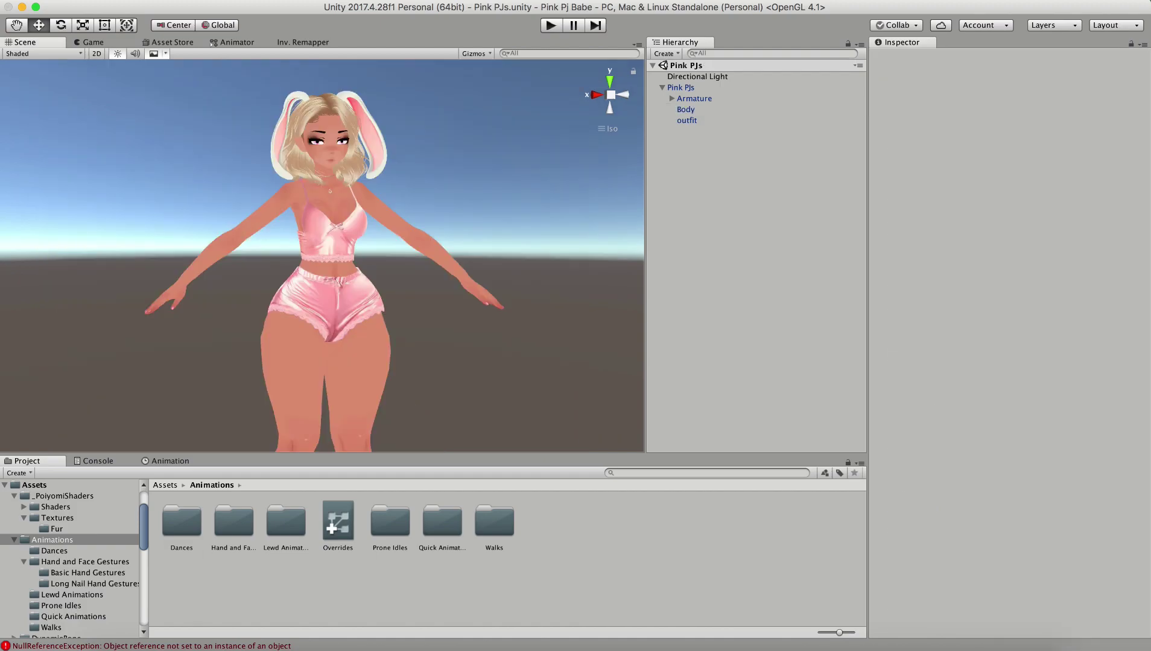
left_click(347, 1)
Open VRChat SDK > Show Control Panel on the Builder tab for Pink PJs.
left_click(348, 29)
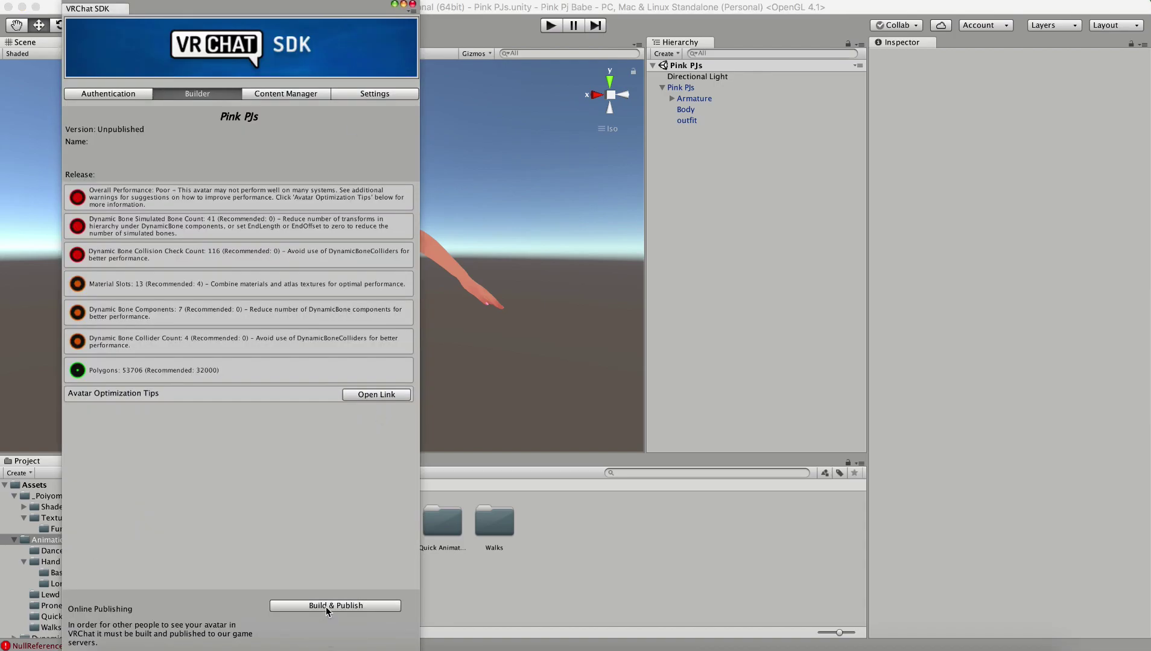